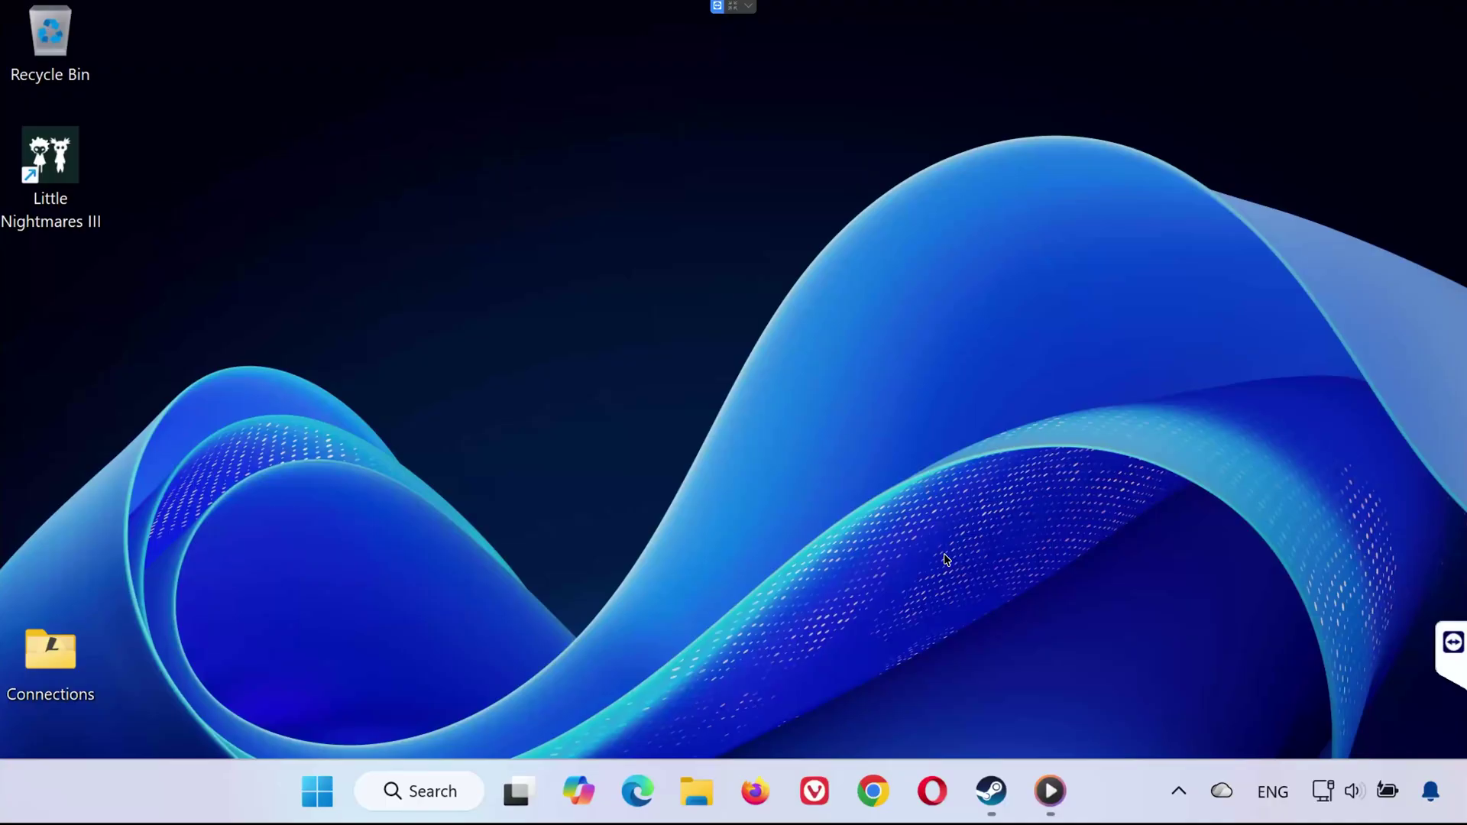
Step: Switch to Steam and verify the integrity of the Little Nightmares III game files, closing the game's properties once it starts
{"action": "left_click", "coordinate": [993, 791]}
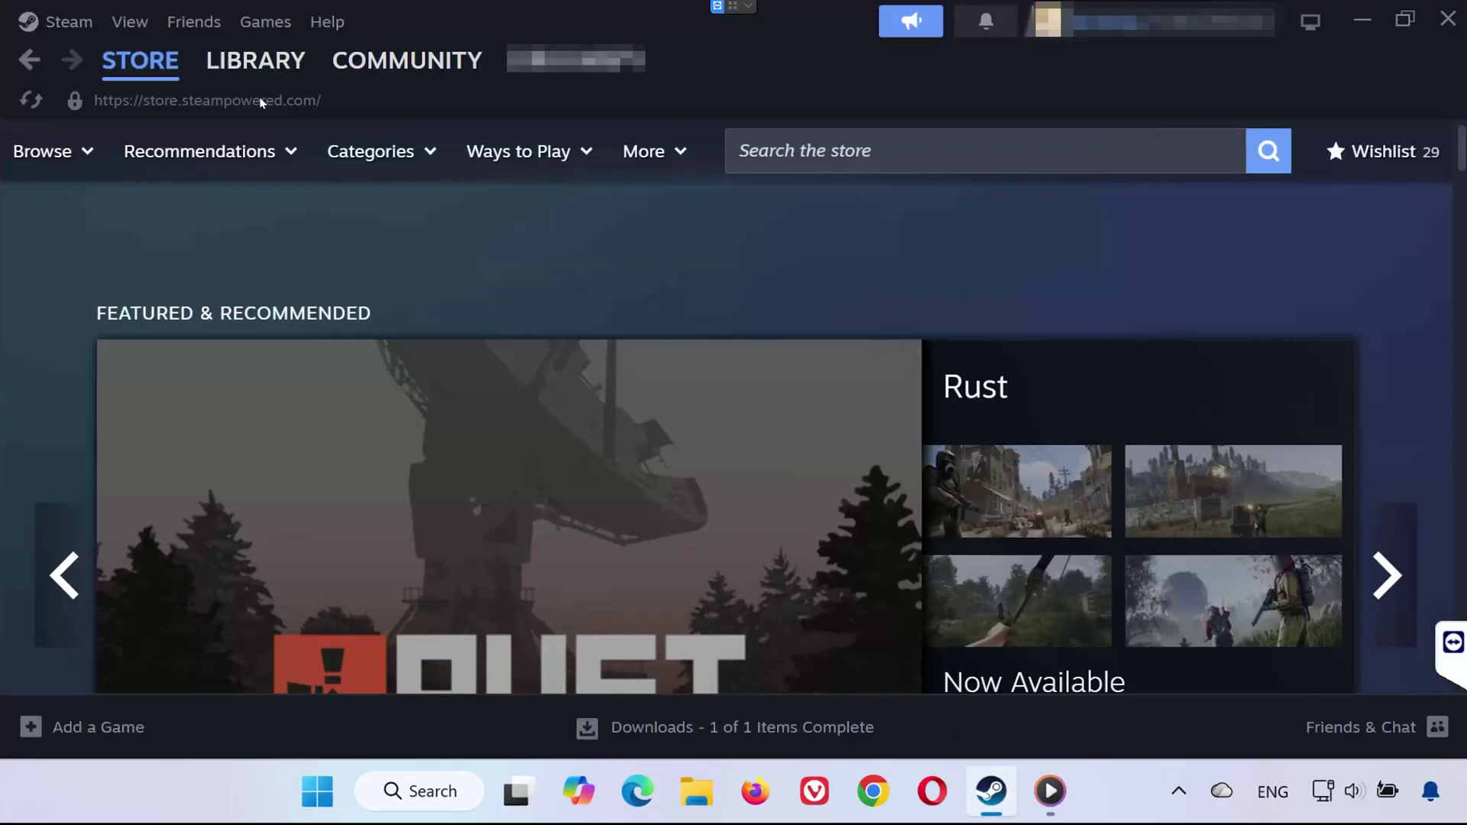
{"action": "left_click", "coordinate": [227, 63]}
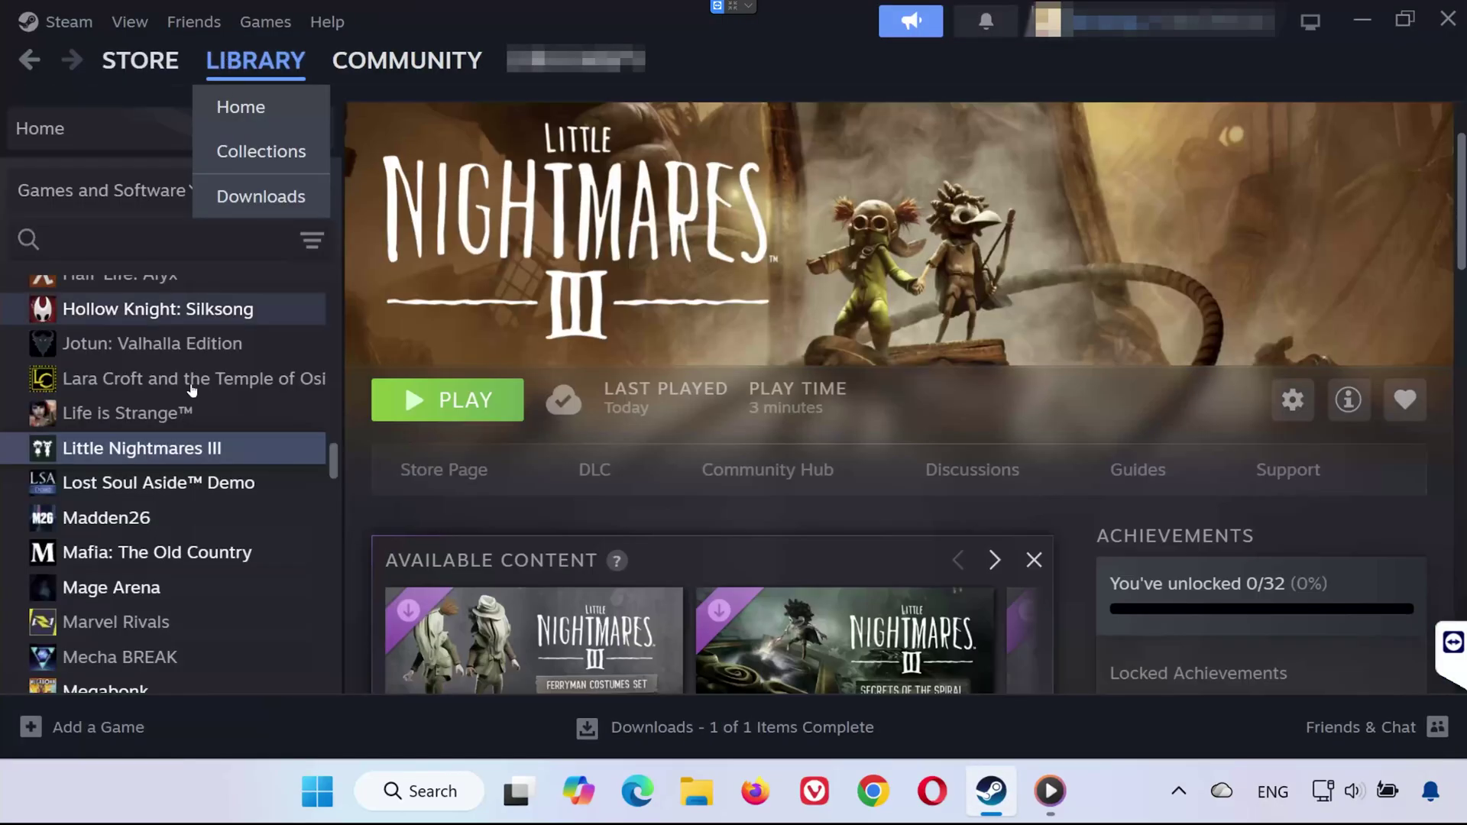
{"action": "right_click", "coordinate": [192, 456]}
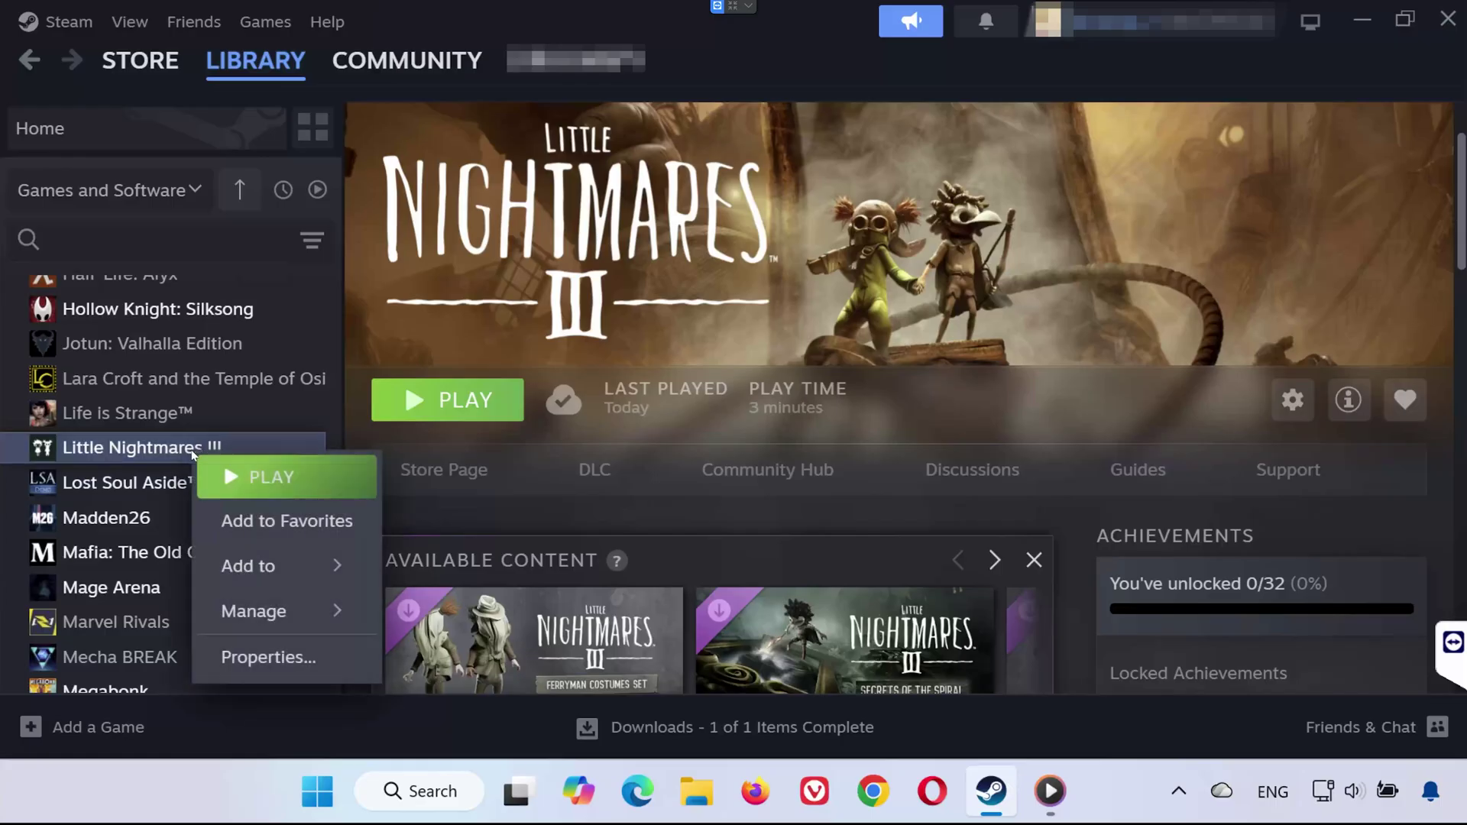
{"action": "left_click", "coordinate": [268, 653]}
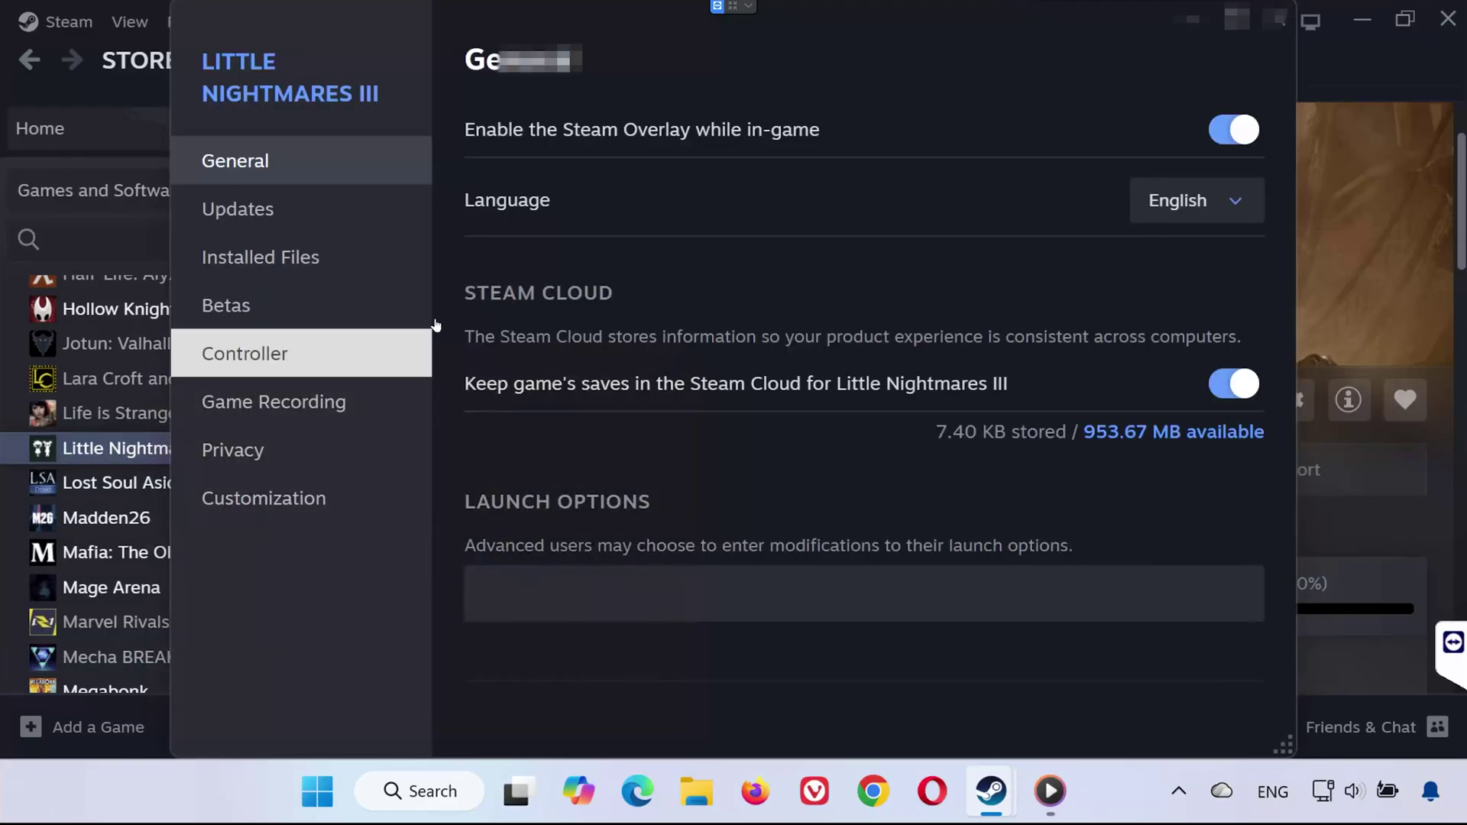
{"action": "left_click", "coordinate": [325, 259]}
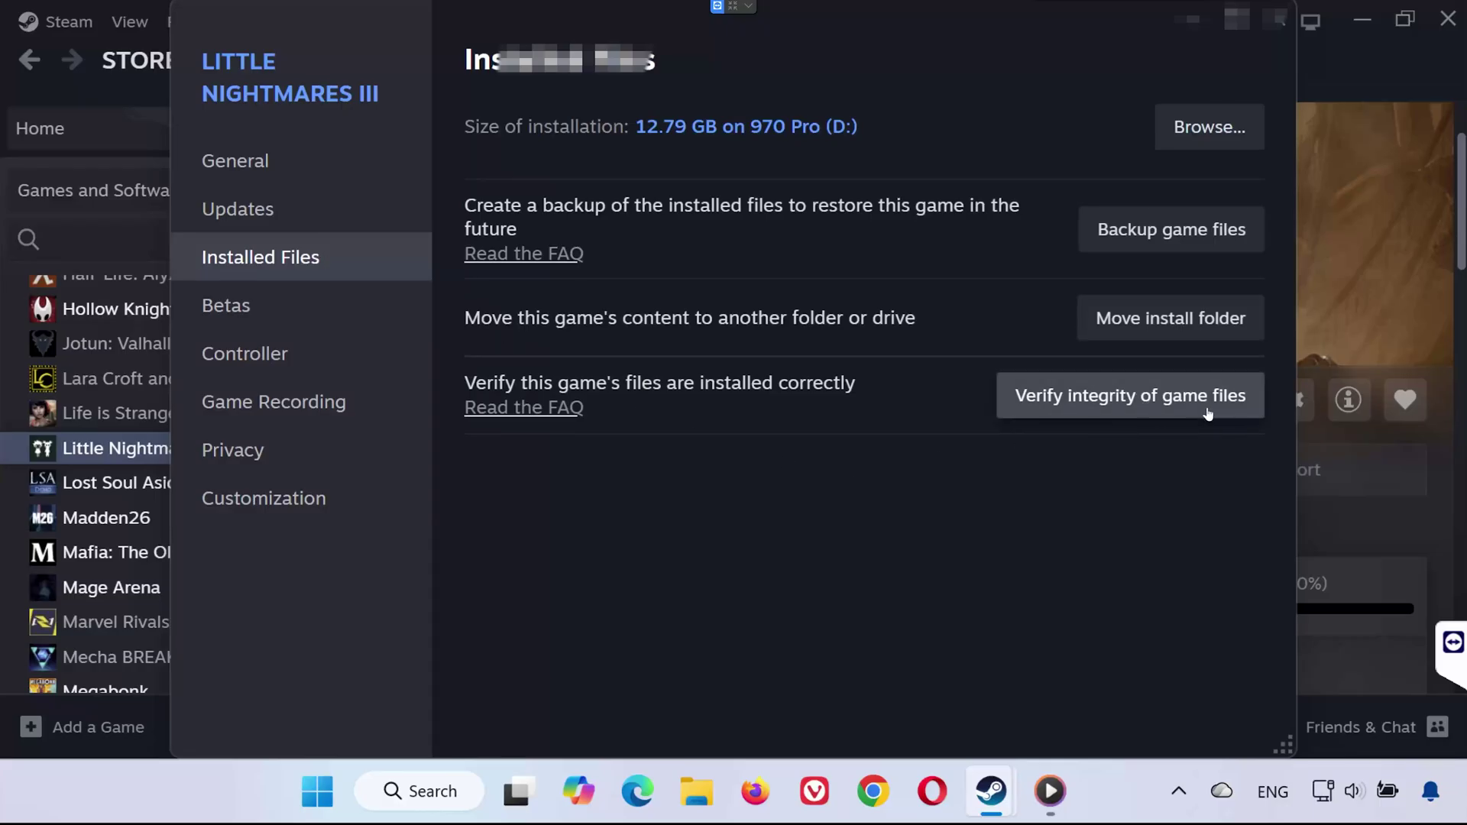
{"action": "left_click", "coordinate": [1233, 411]}
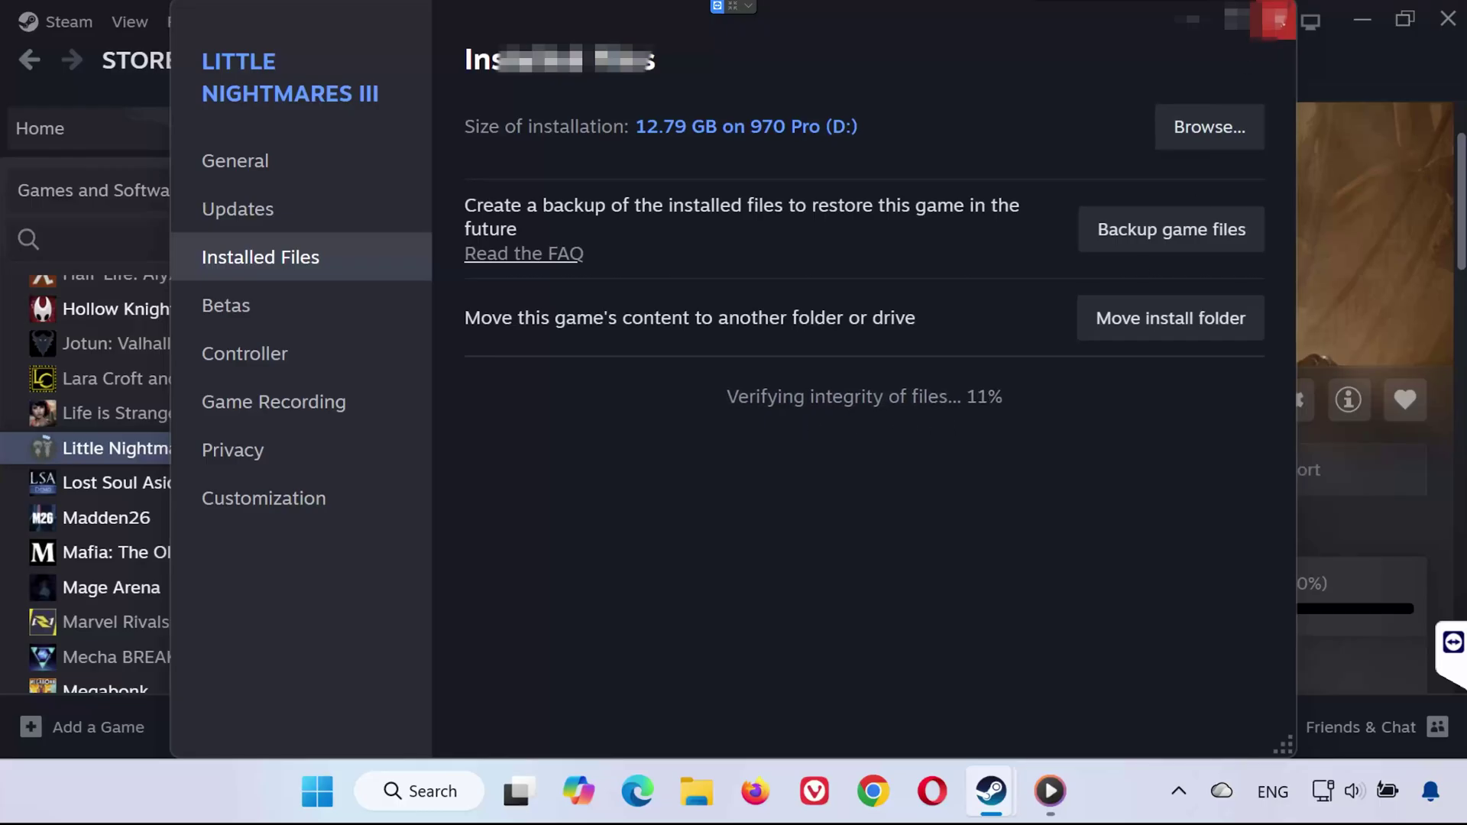
{"action": "left_click", "coordinate": [1277, 20]}
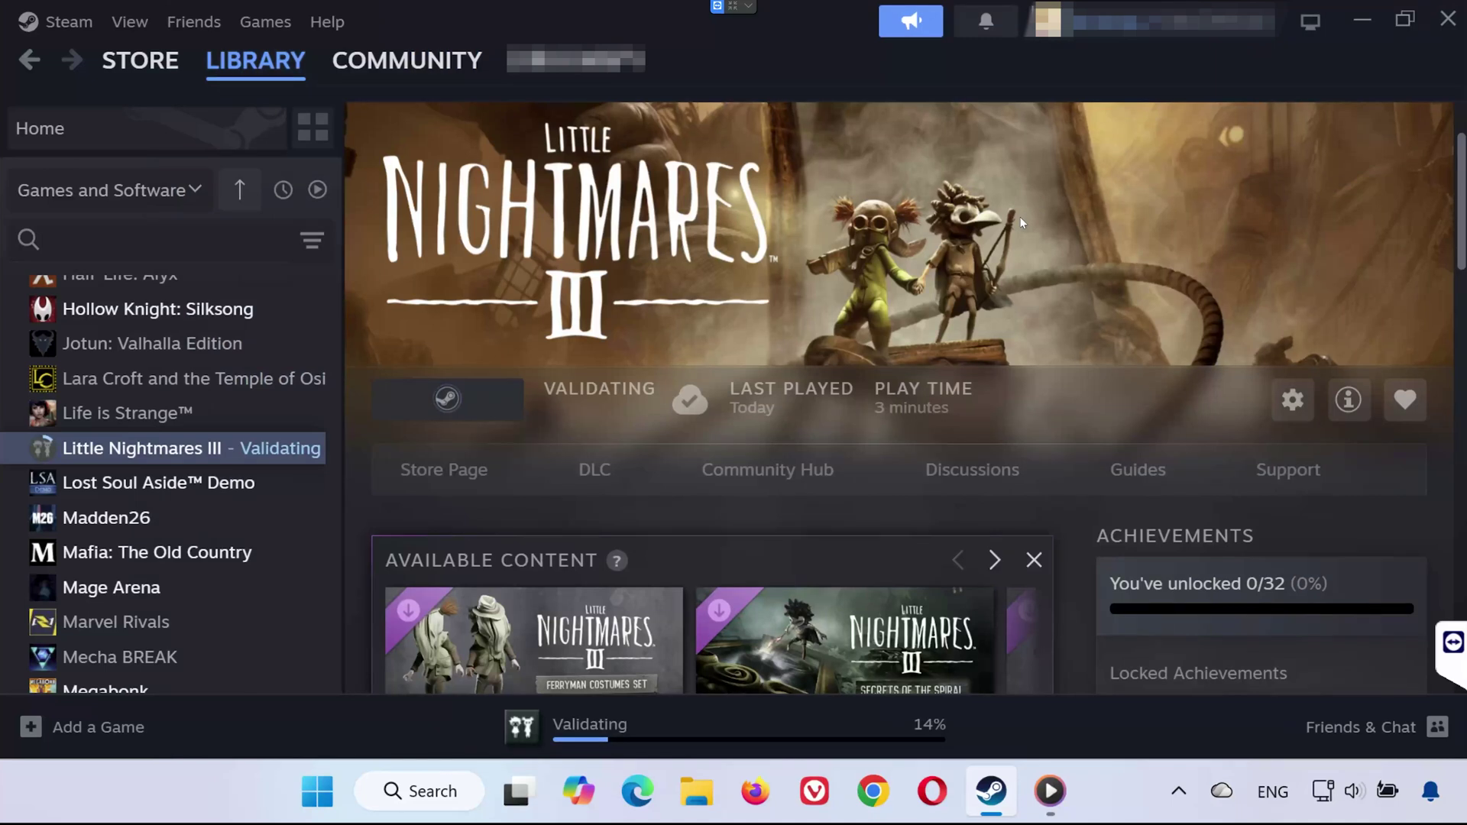
Step: Open the Little Nightmares III install folder from the game's installed files settings
{"action": "right_click", "coordinate": [206, 452]}
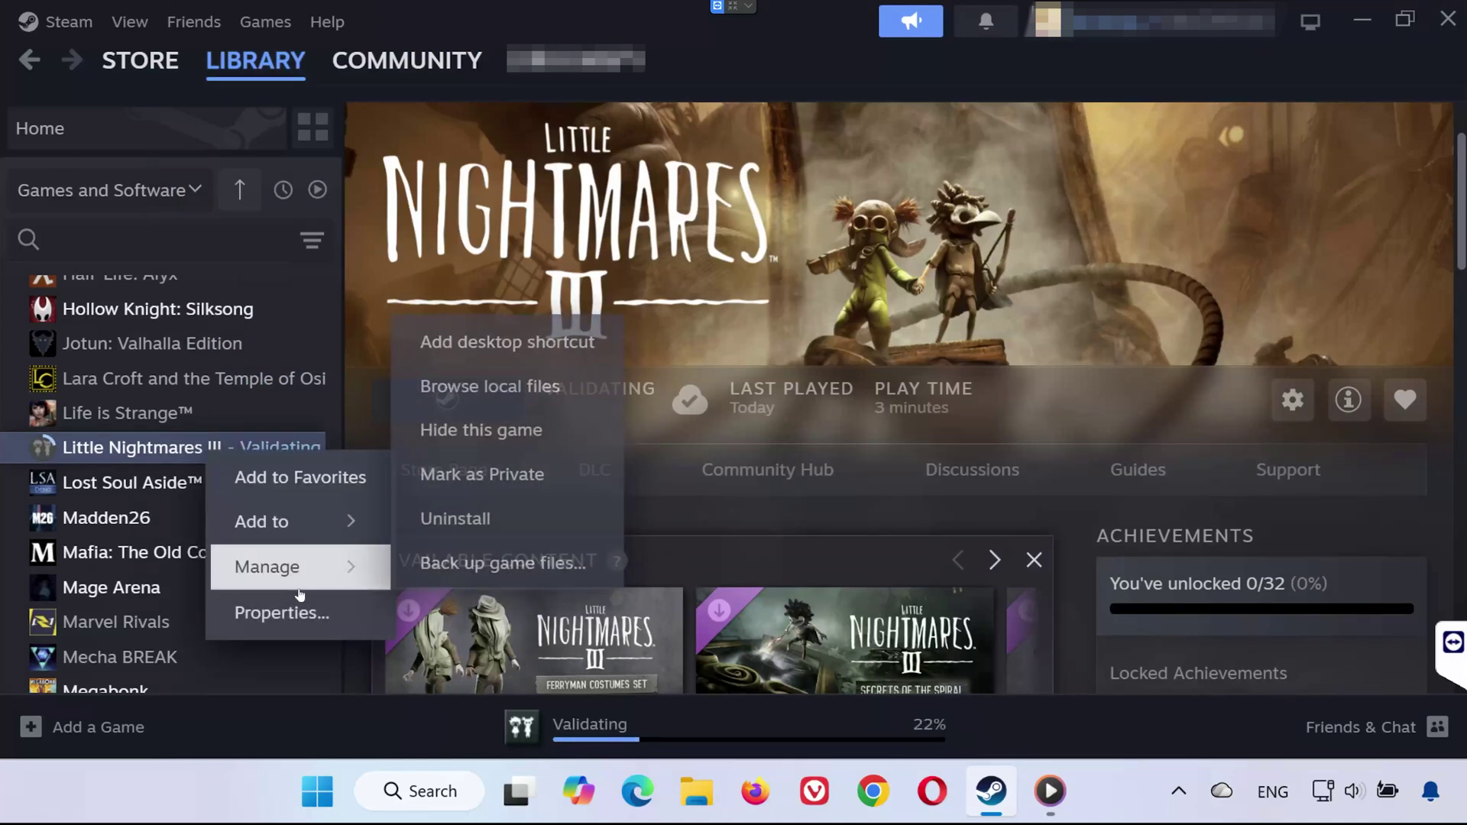
{"action": "left_click", "coordinate": [317, 618]}
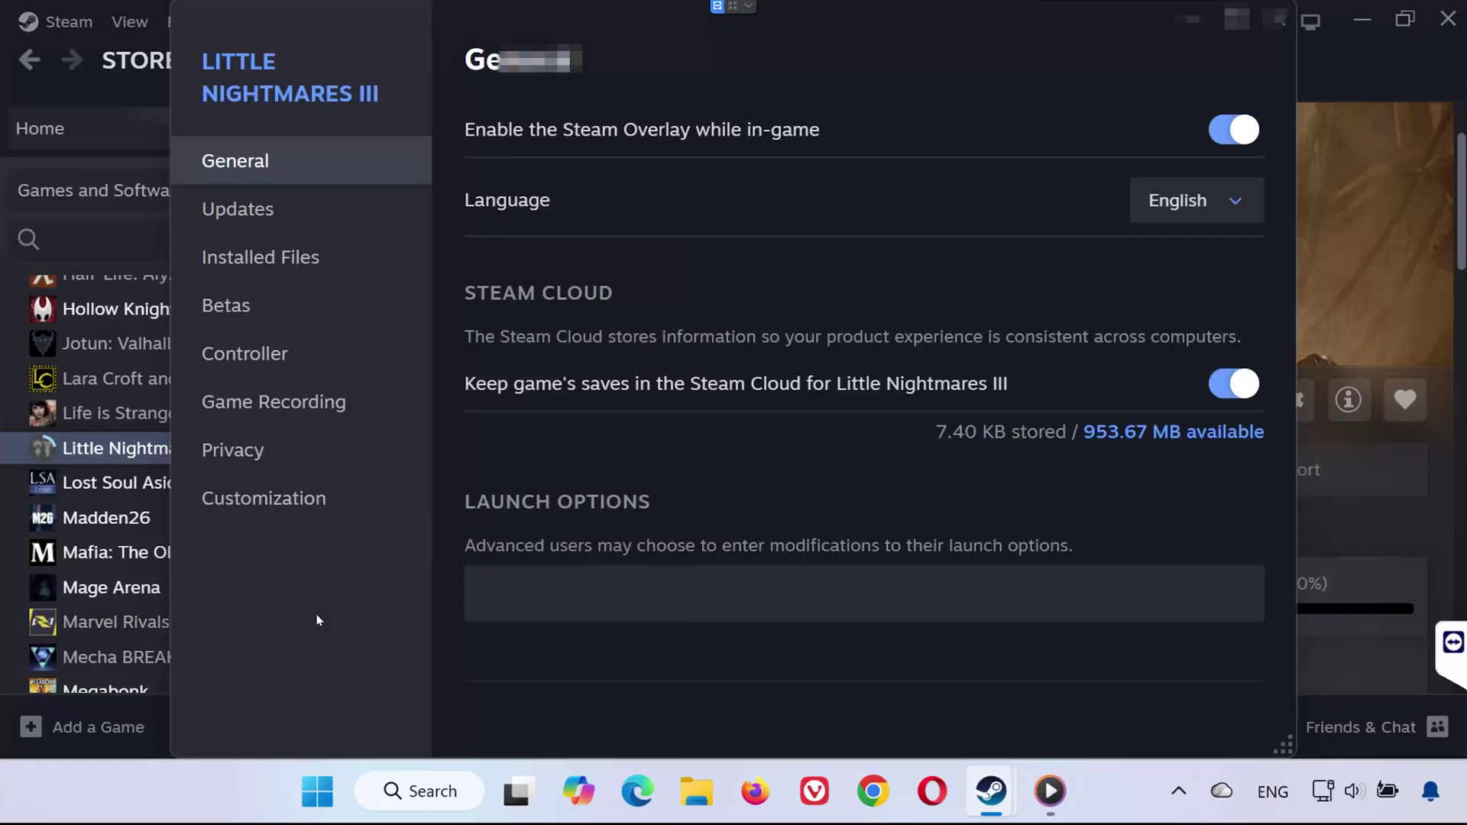
{"action": "left_click", "coordinate": [313, 262]}
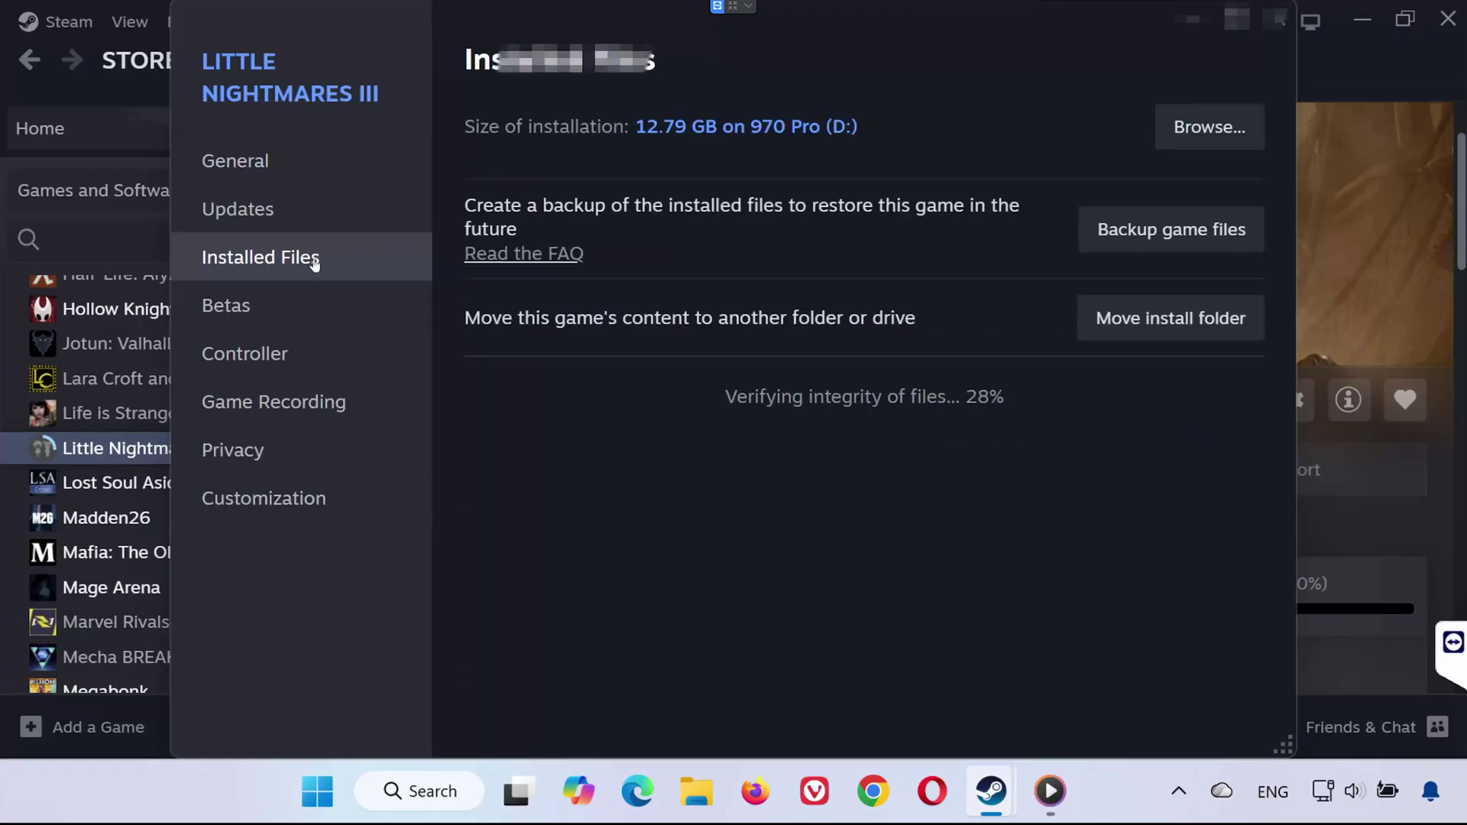
{"action": "left_click", "coordinate": [1174, 126]}
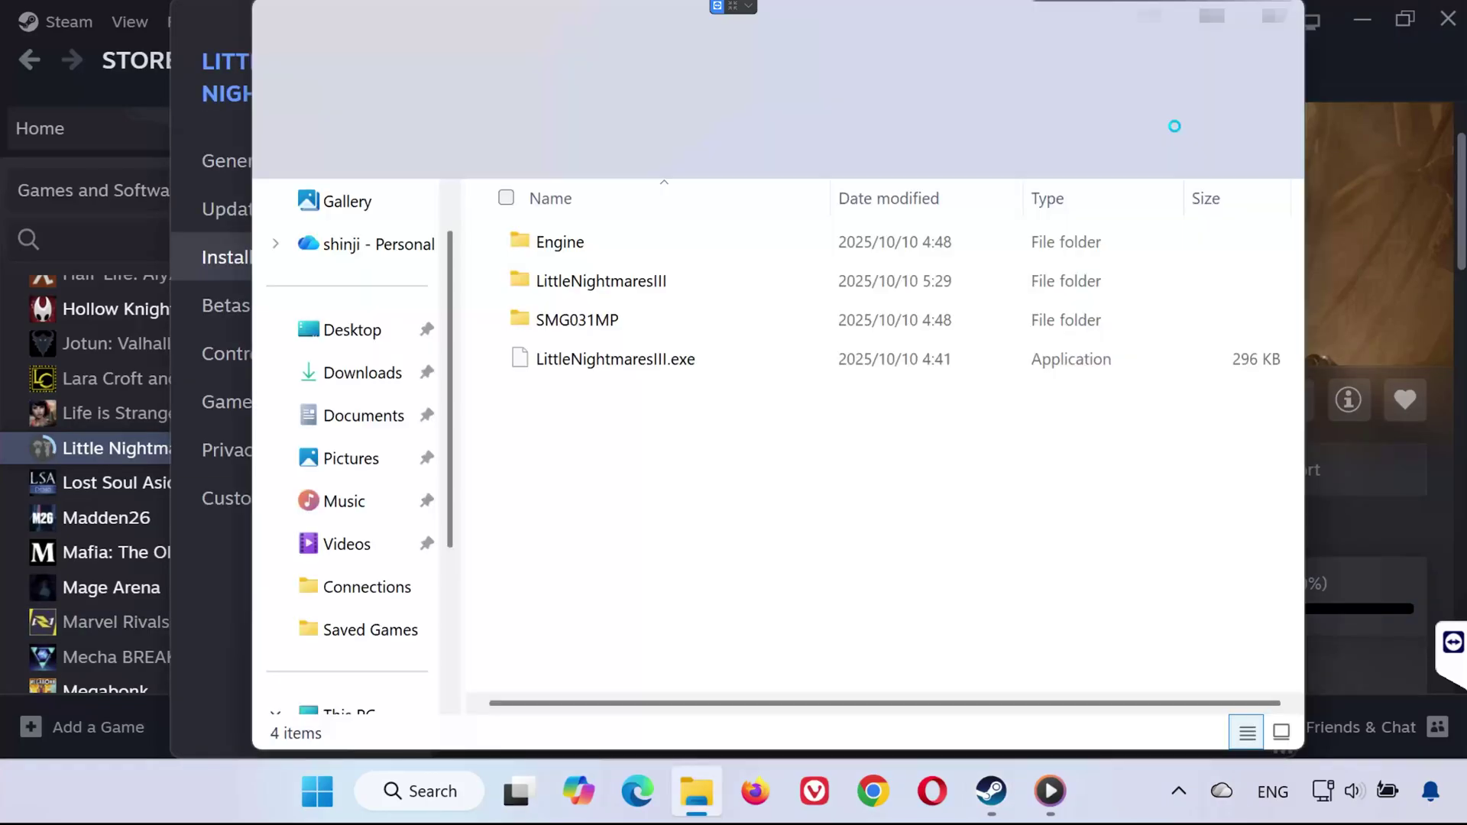
Step: Set LittleNightmaresIII.exe to run as an administrator with fullscreen optimizations disabled, then close the folder and game properties and minimize Steam
{"action": "left_click", "coordinate": [663, 365]}
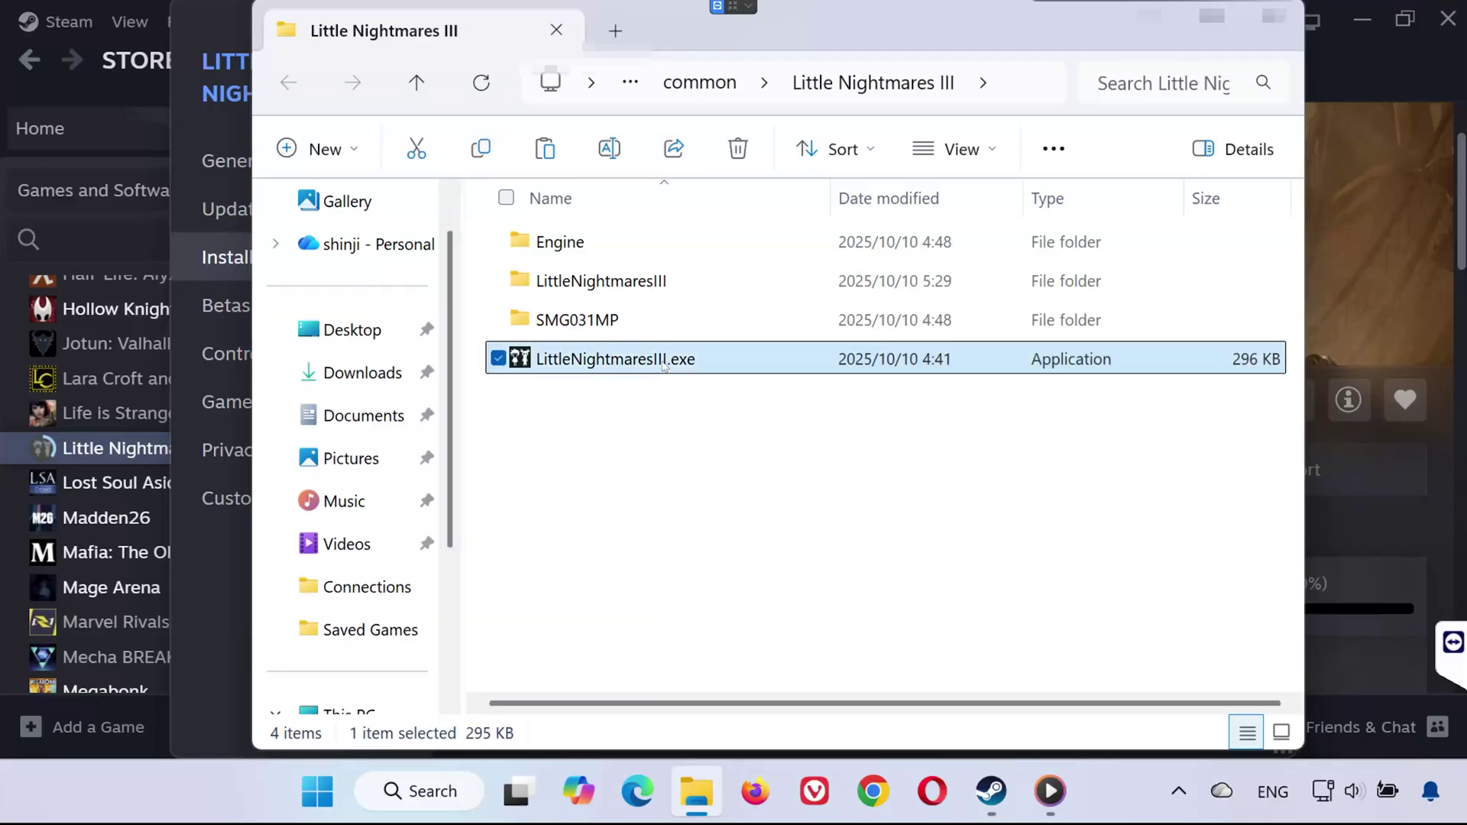
{"action": "right_click", "coordinate": [703, 360]}
{"action": "left_click", "coordinate": [782, 526]}
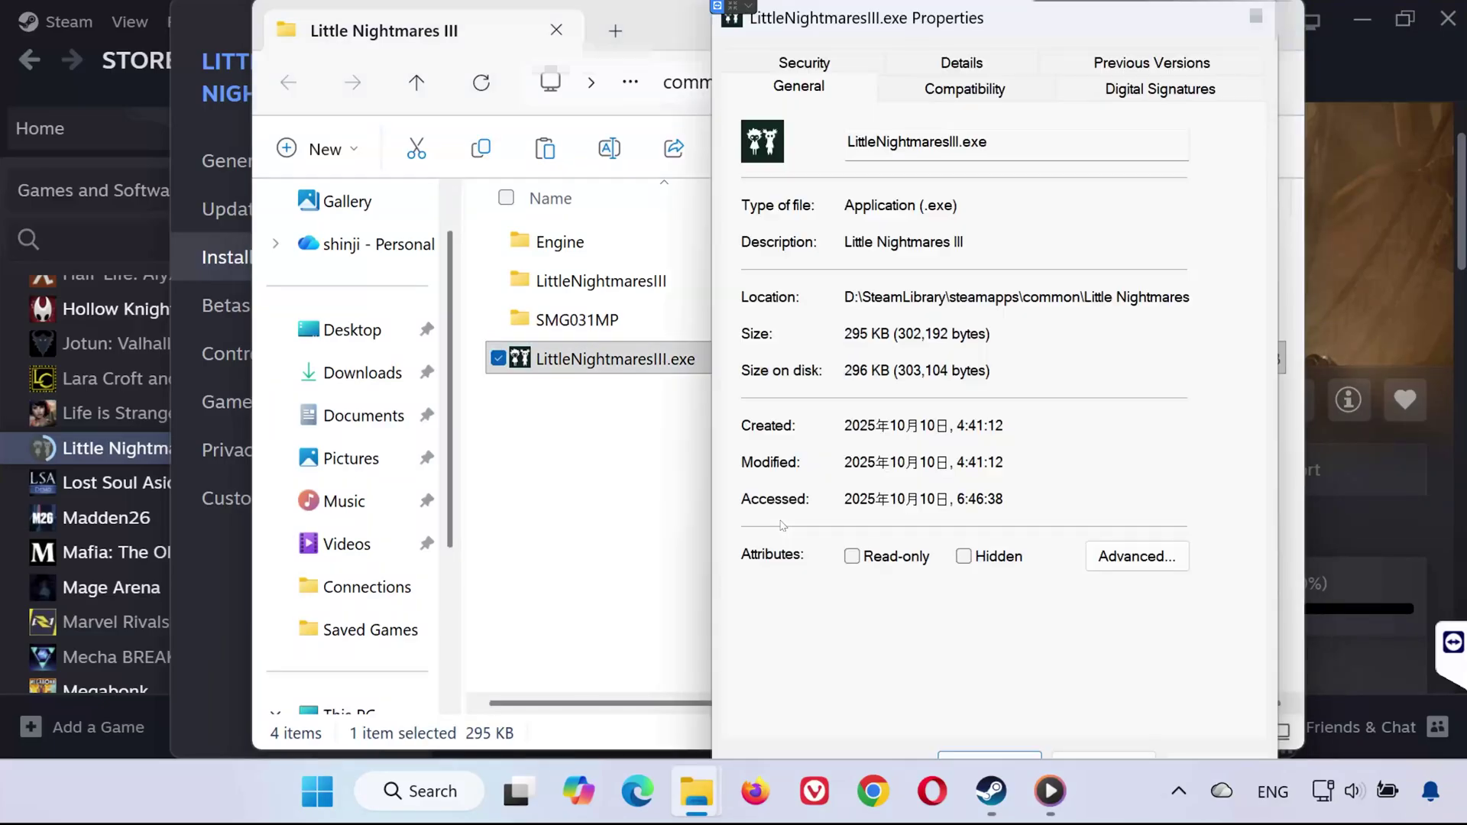
{"action": "left_click", "coordinate": [964, 91]}
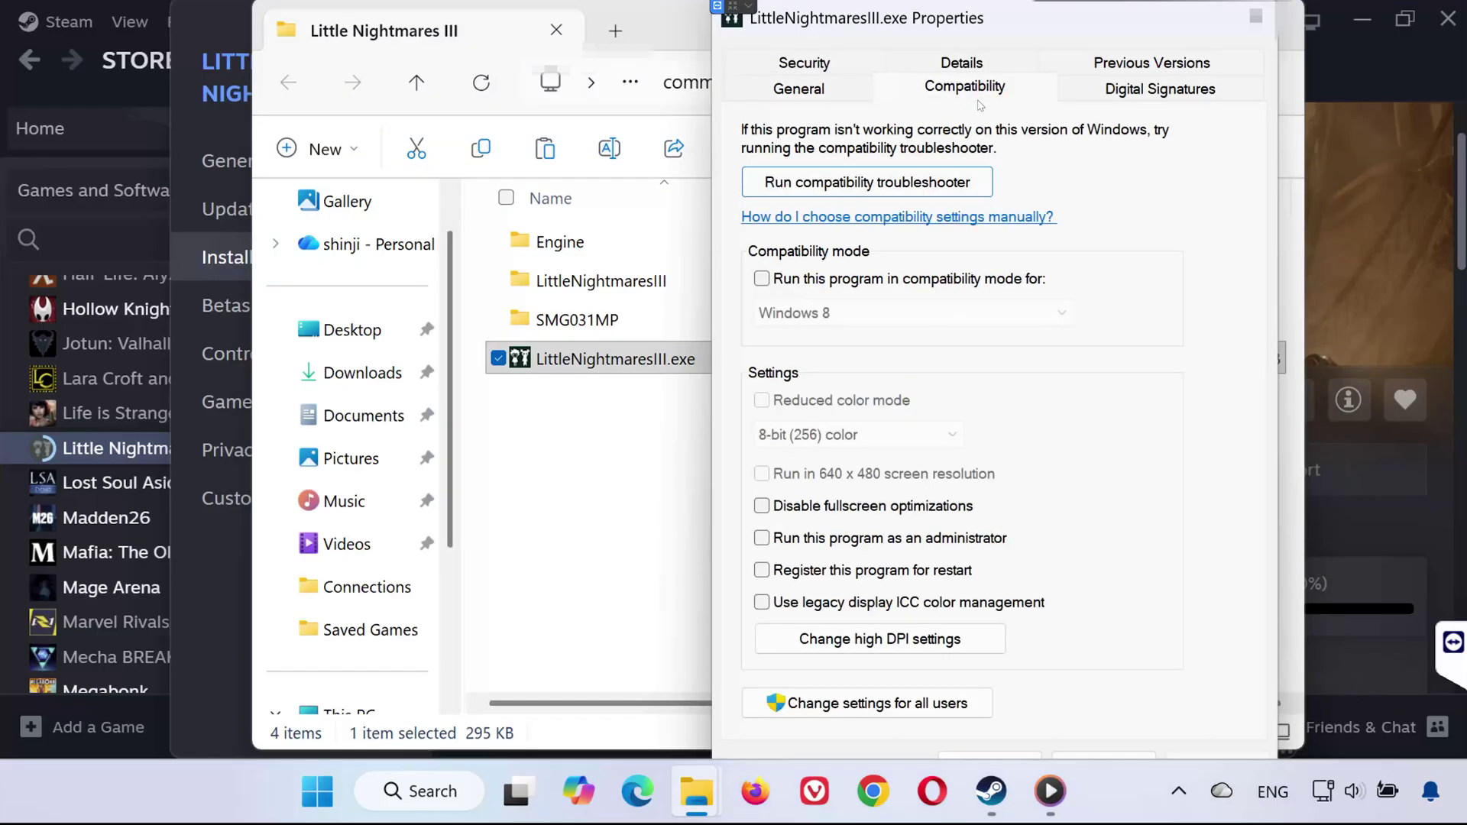
{"action": "left_click", "coordinate": [791, 544]}
{"action": "left_click", "coordinate": [797, 508]}
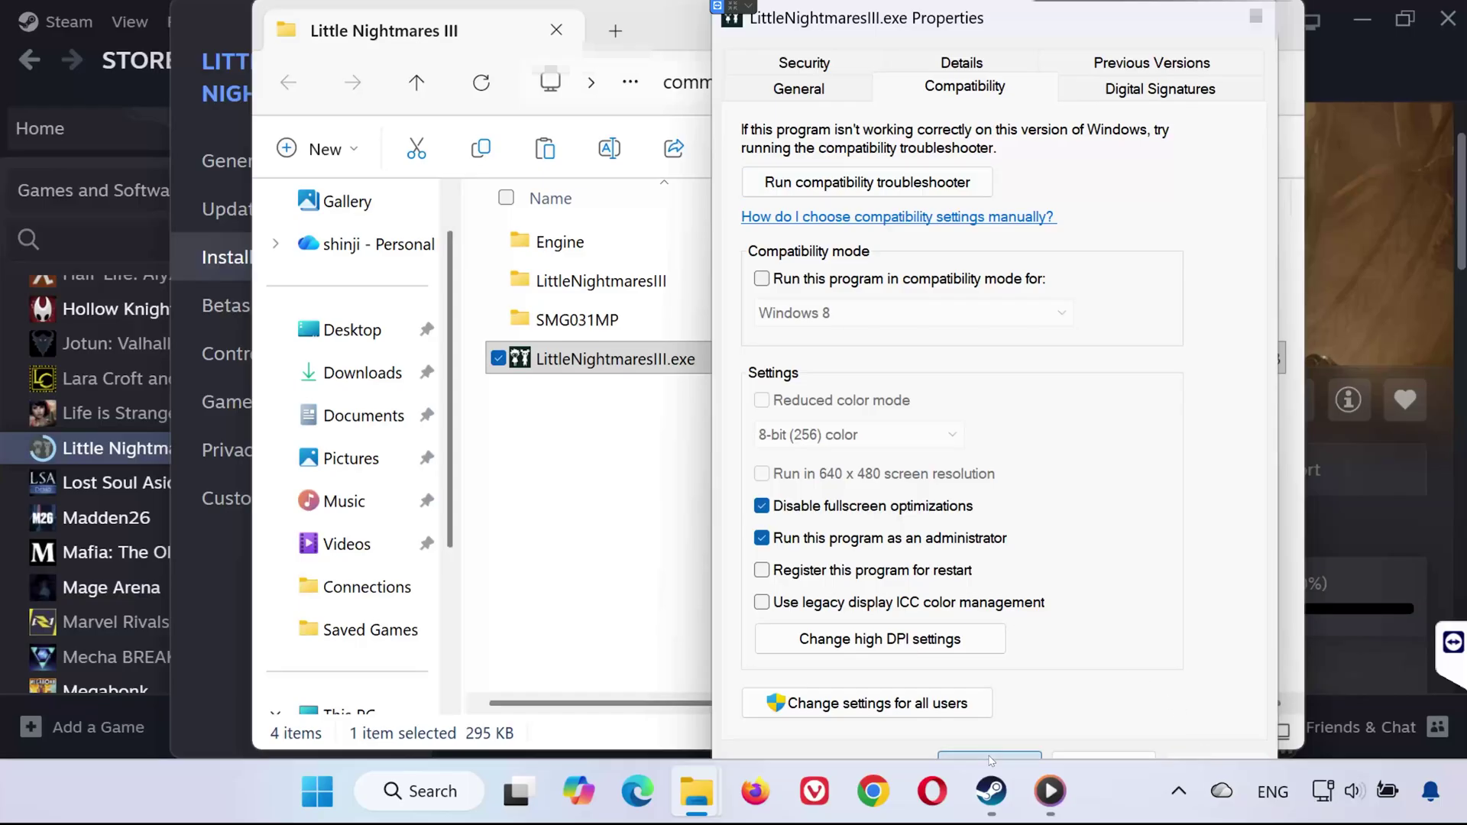
{"action": "left_click", "coordinate": [988, 754]}
{"action": "left_click", "coordinate": [1284, 16]}
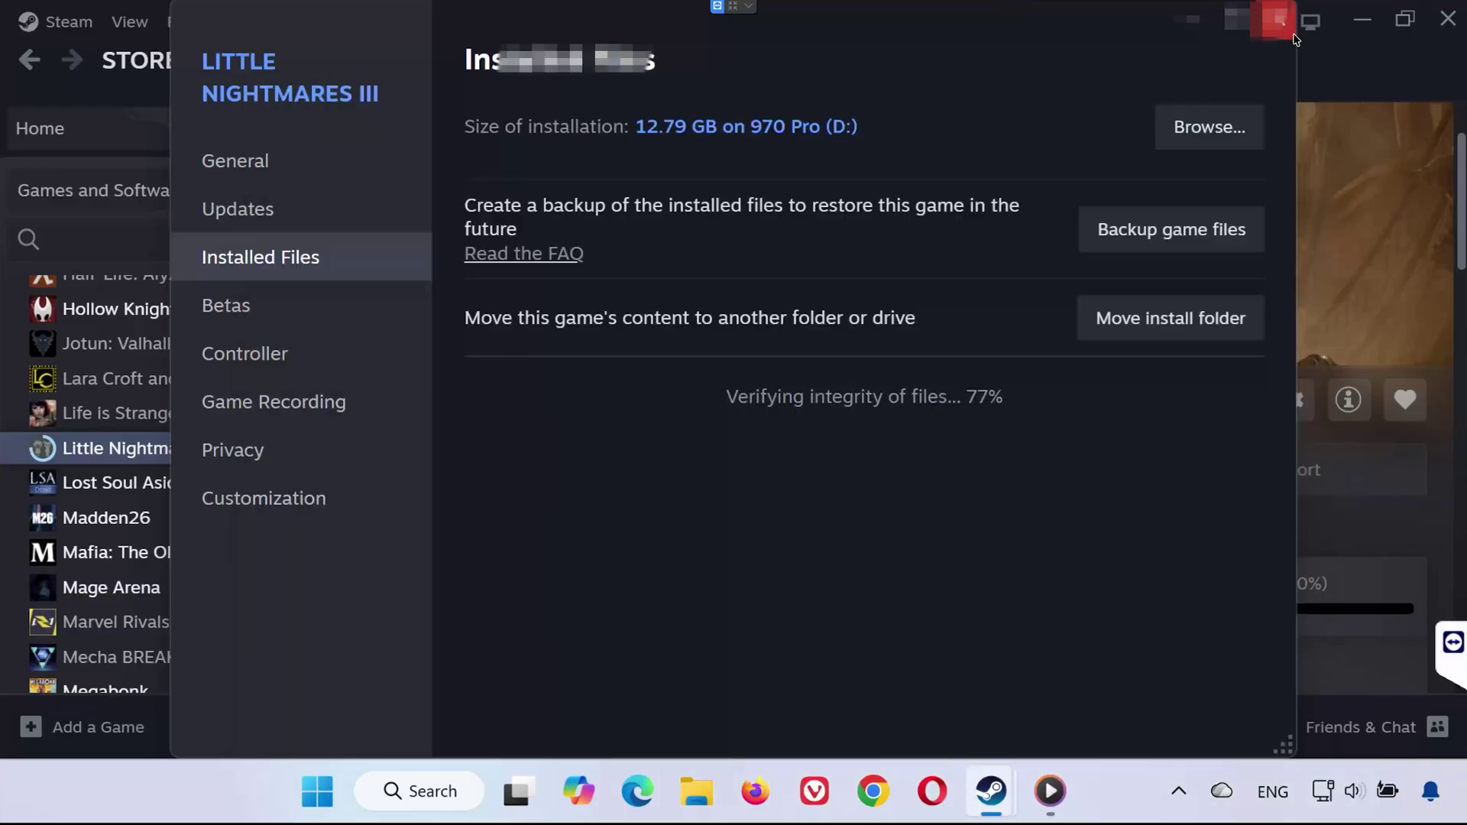
{"action": "left_click", "coordinate": [1277, 18]}
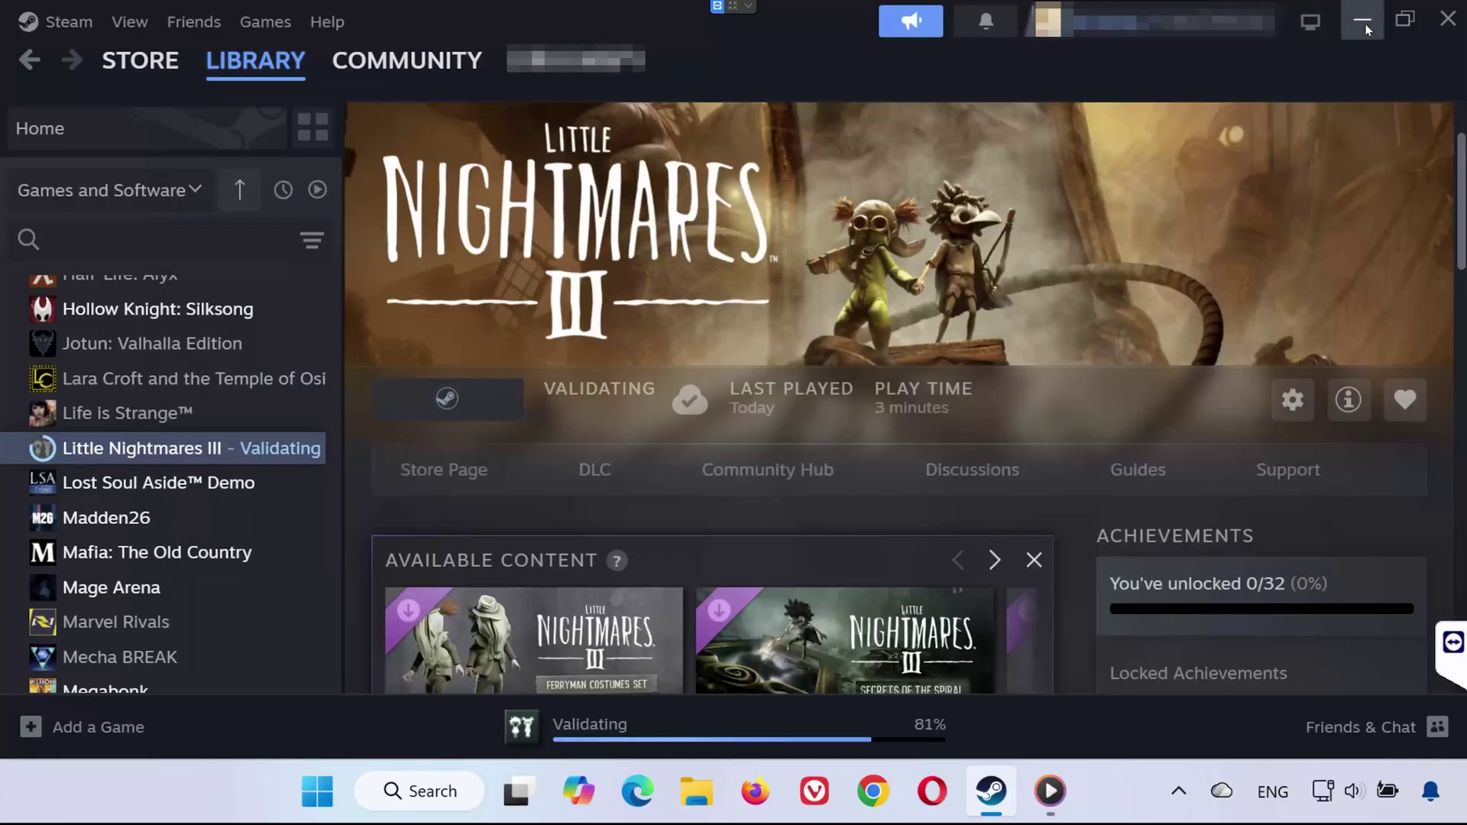
{"action": "left_click", "coordinate": [1360, 30]}
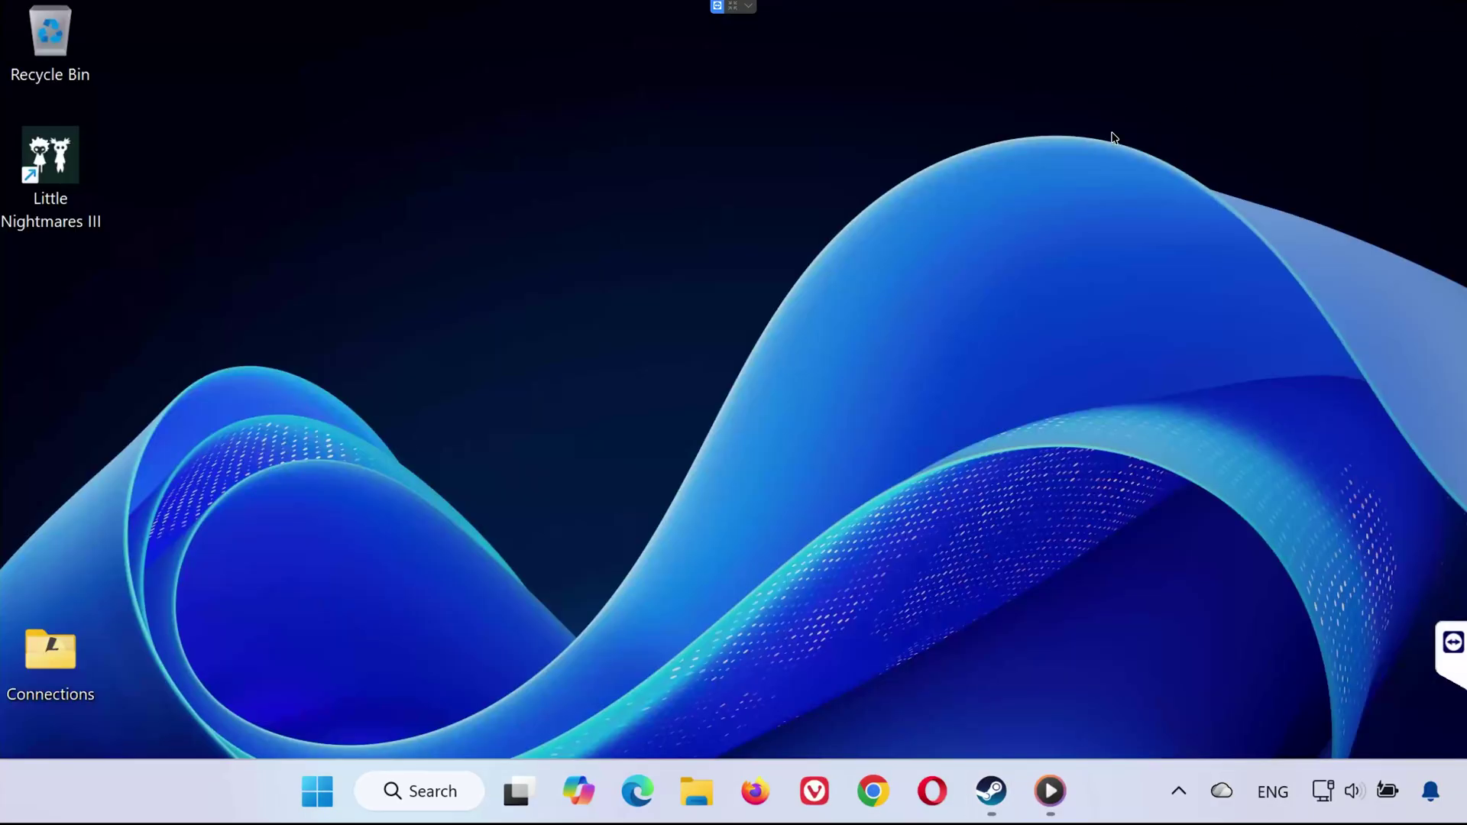
Step: Search Windows for Device Manager and open it
{"action": "left_click", "coordinate": [313, 808]}
{"action": "left_click", "coordinate": [313, 810]}
{"action": "left_click", "coordinate": [313, 809]}
{"action": "type", "text": "devi"}
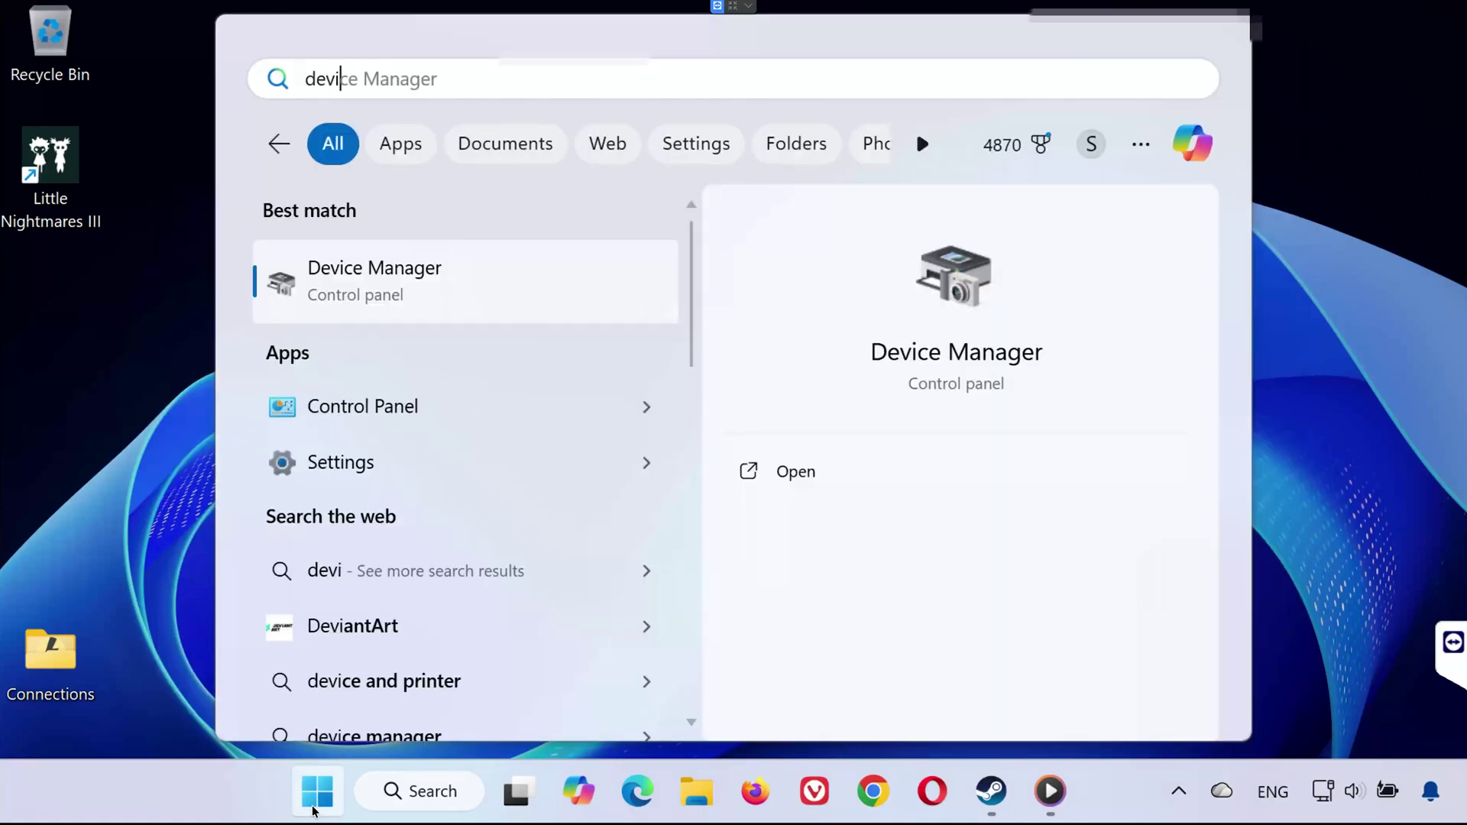
{"action": "key", "text": "Return"}
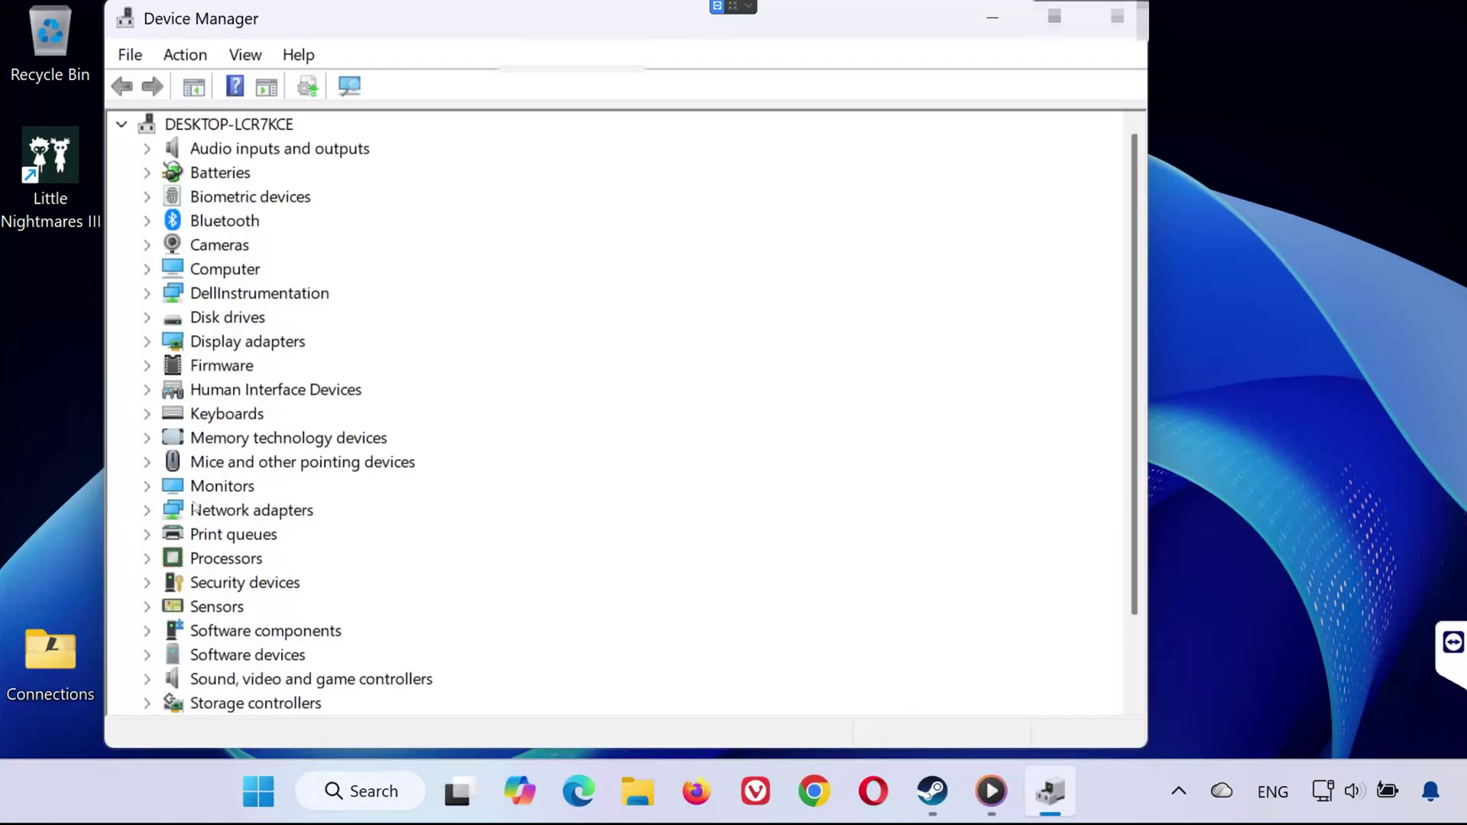
Step: Search automatically for an updated driver for the NVIDIA GeForce RTX 2060 display adapter, then close Device Manager
{"action": "left_click", "coordinate": [148, 342]}
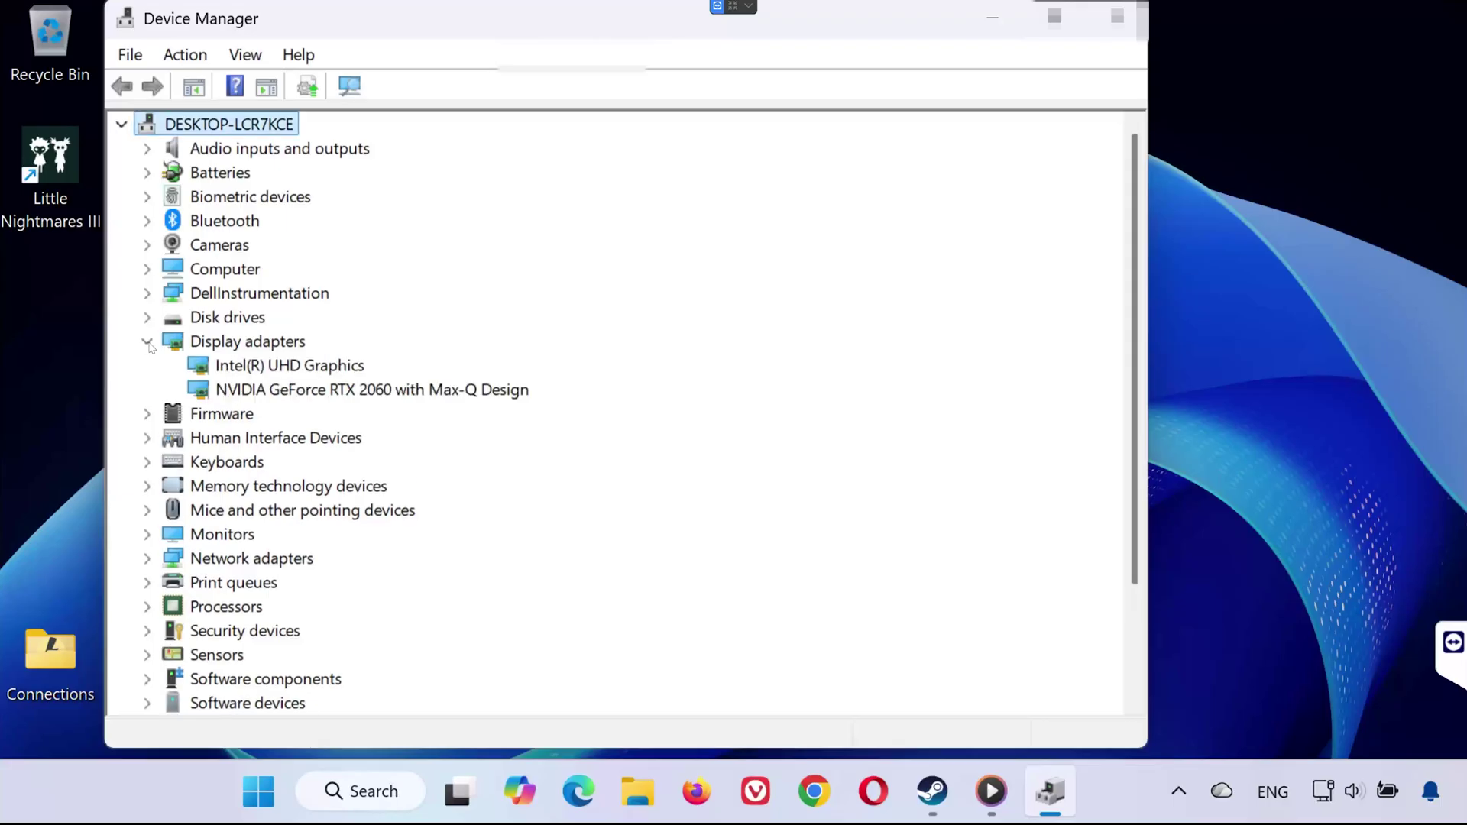
{"action": "right_click", "coordinate": [243, 391]}
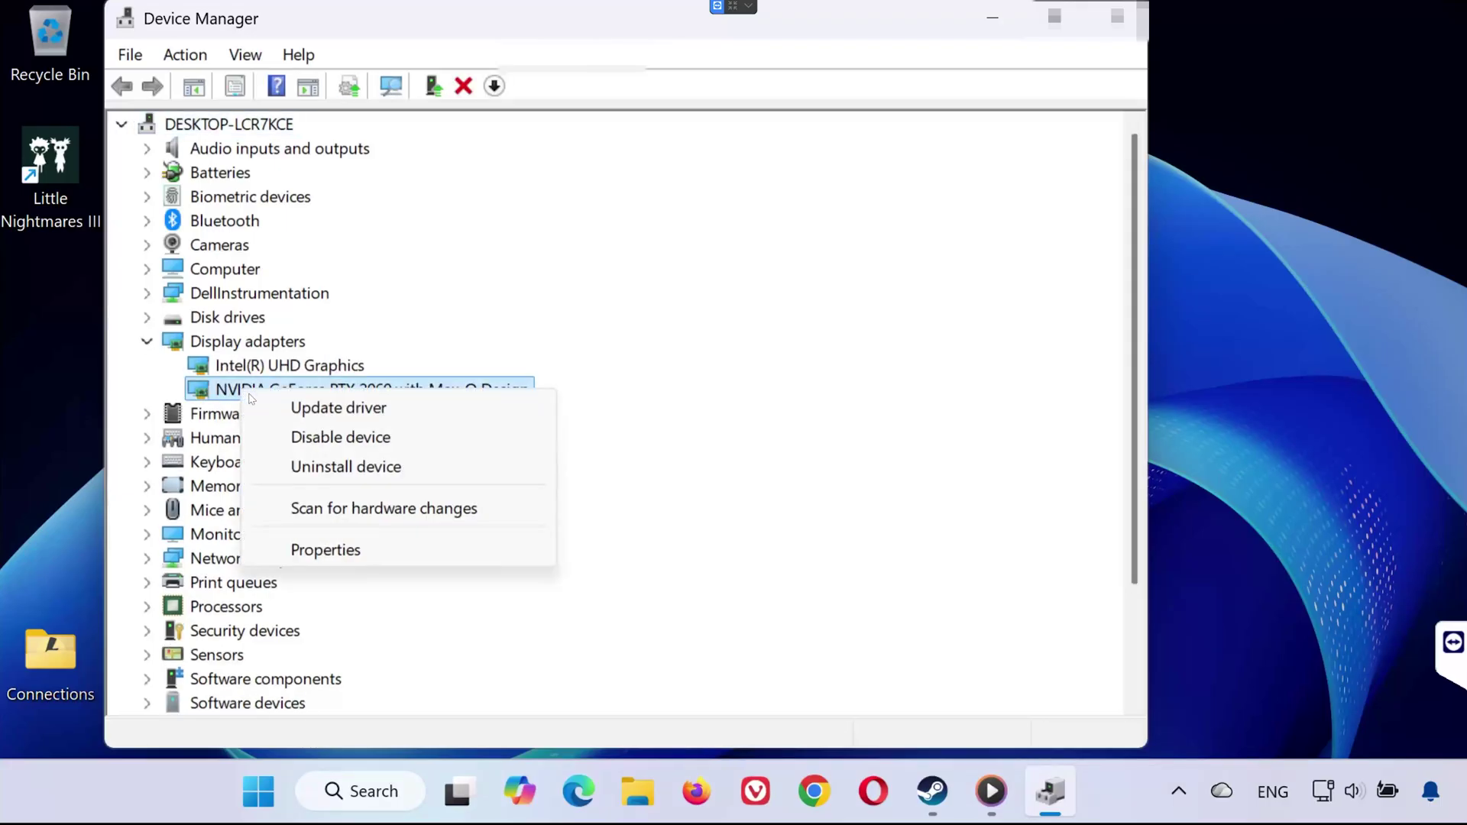
{"action": "left_click", "coordinate": [291, 409]}
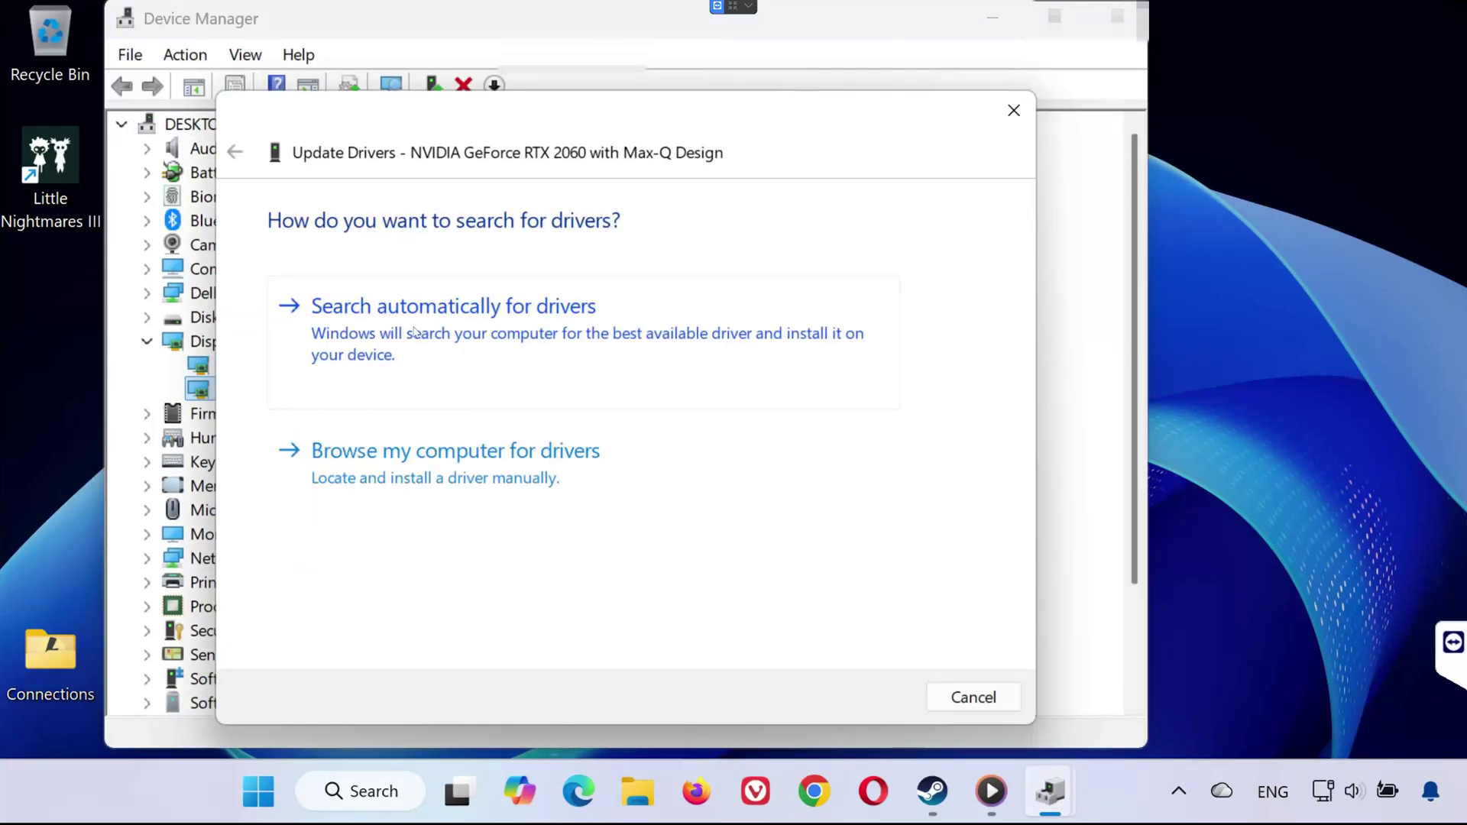
{"action": "left_click", "coordinate": [580, 318]}
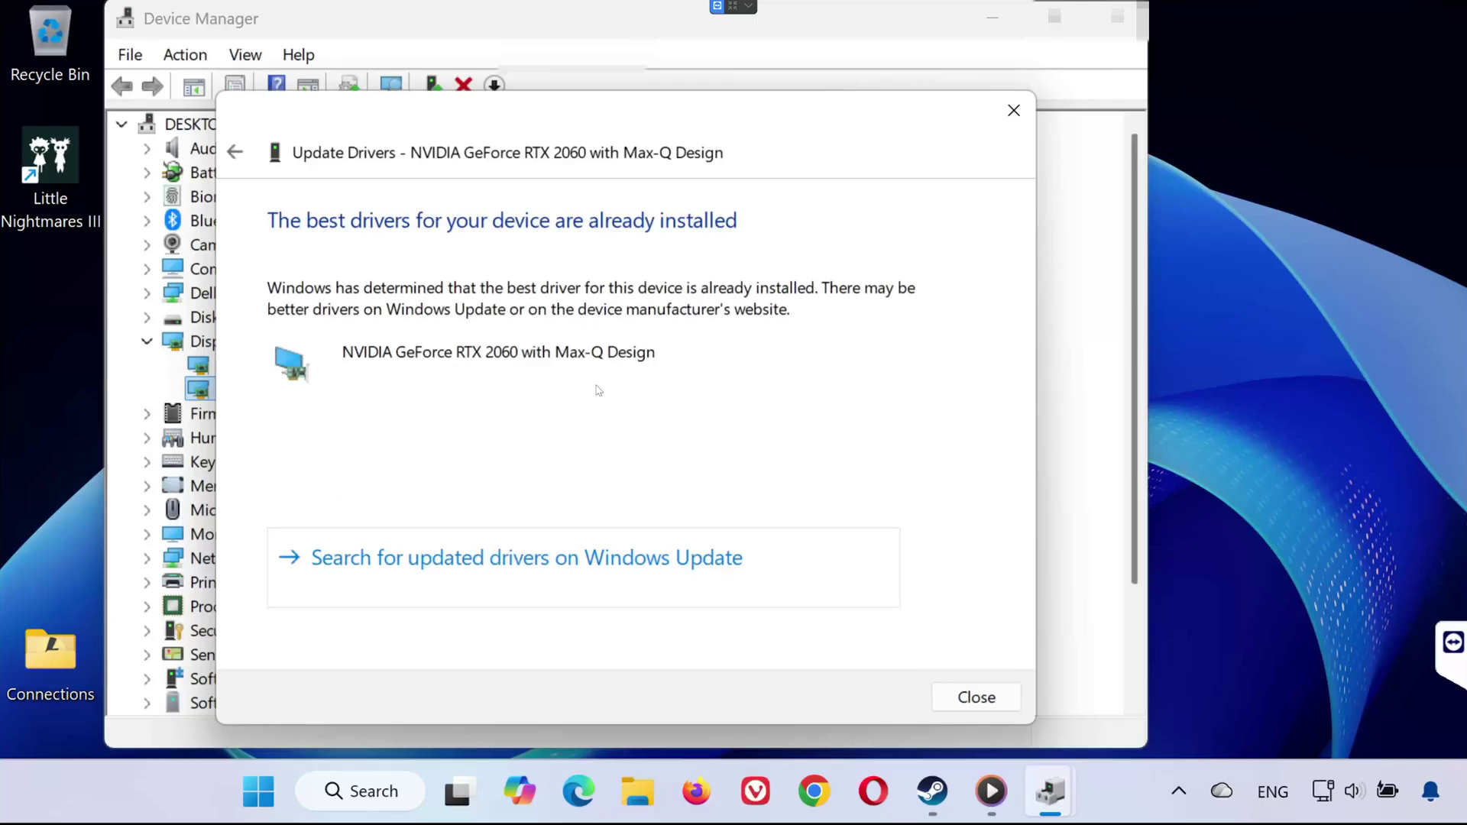
{"action": "left_click", "coordinate": [976, 697]}
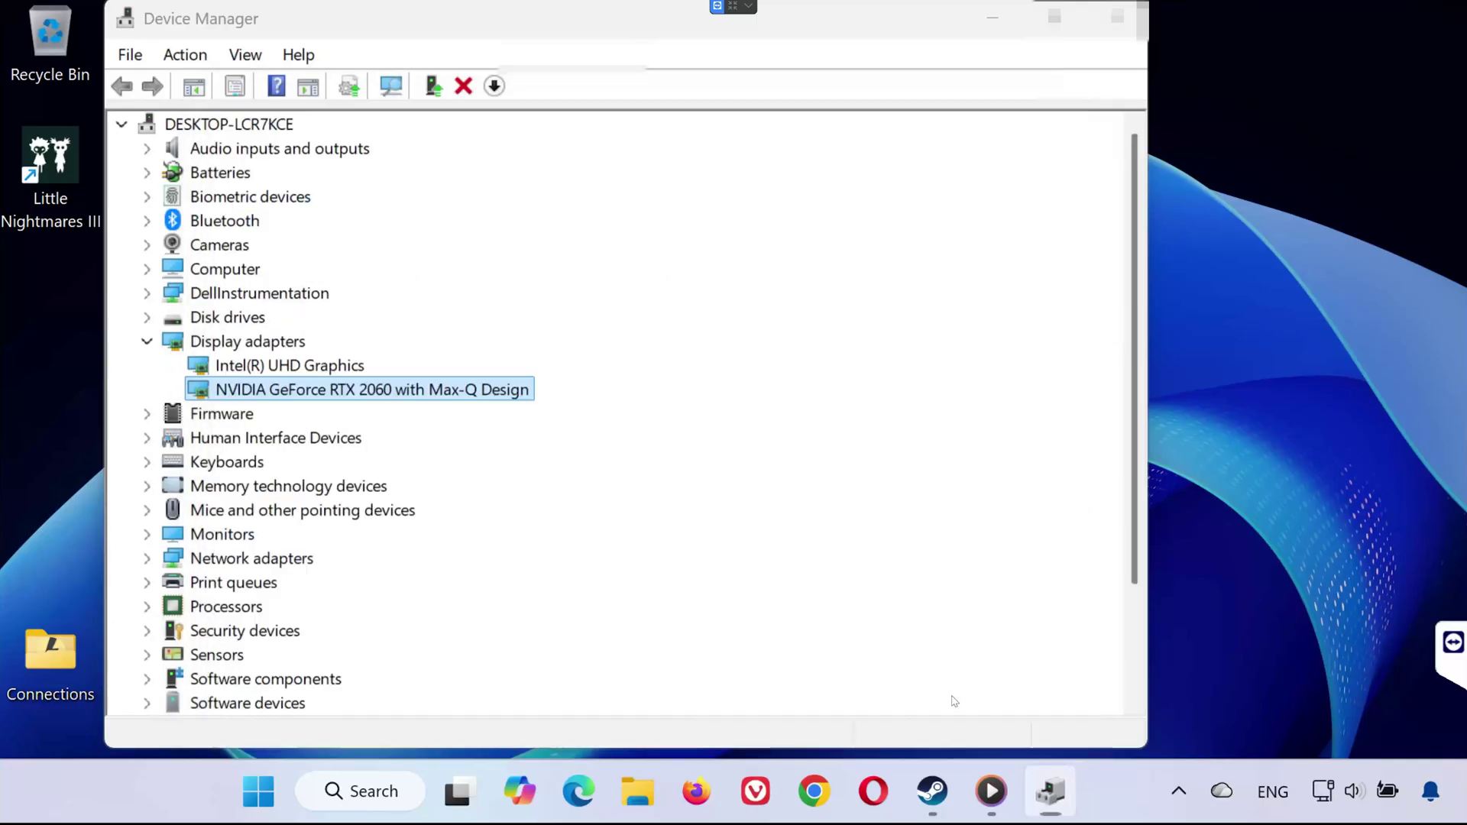
{"action": "left_click", "coordinate": [1117, 17]}
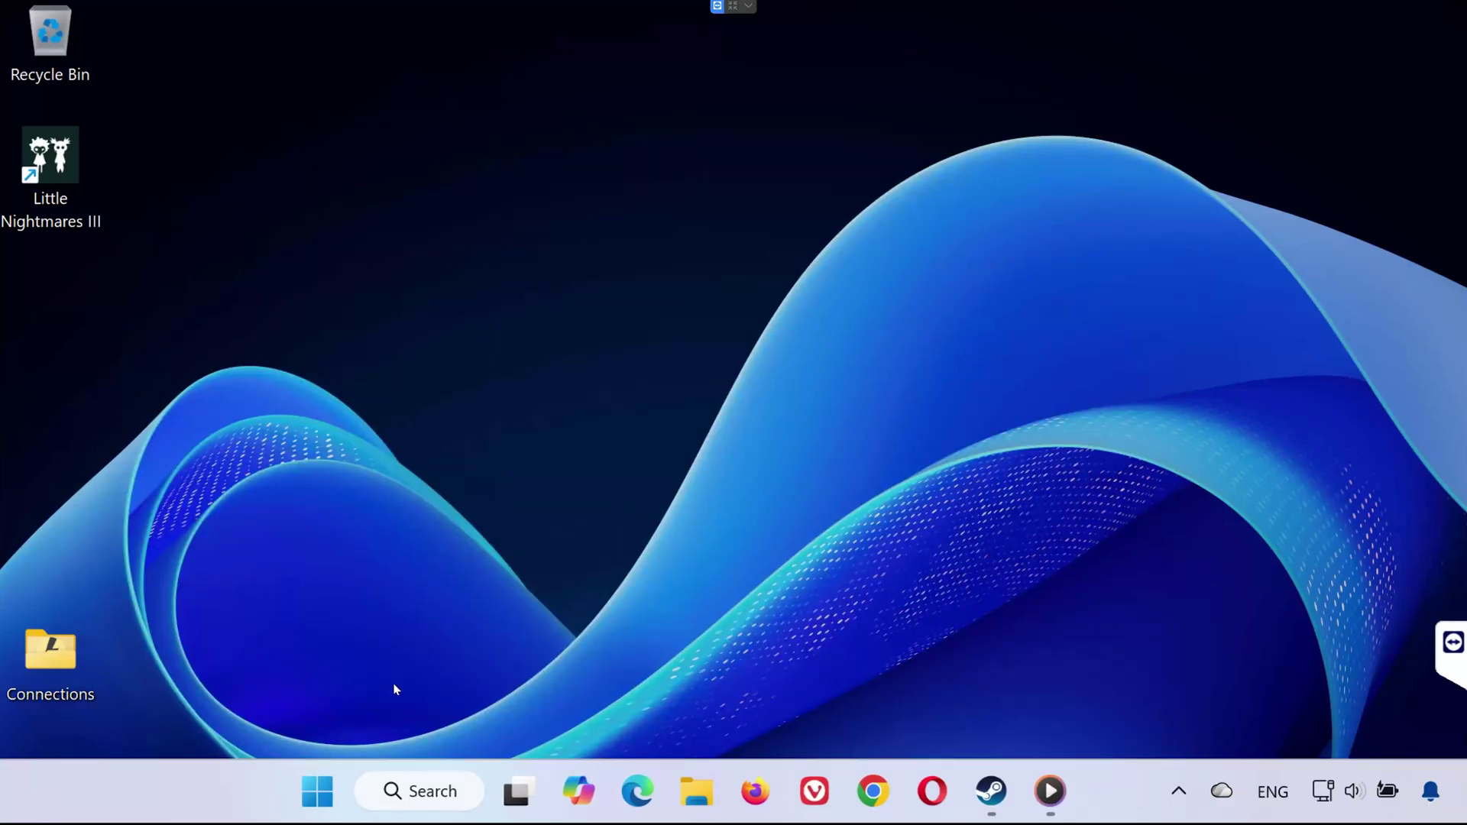
Step: Open the NVIDIA App and check for Game Ready Driver updates
{"action": "left_click", "coordinate": [318, 790]}
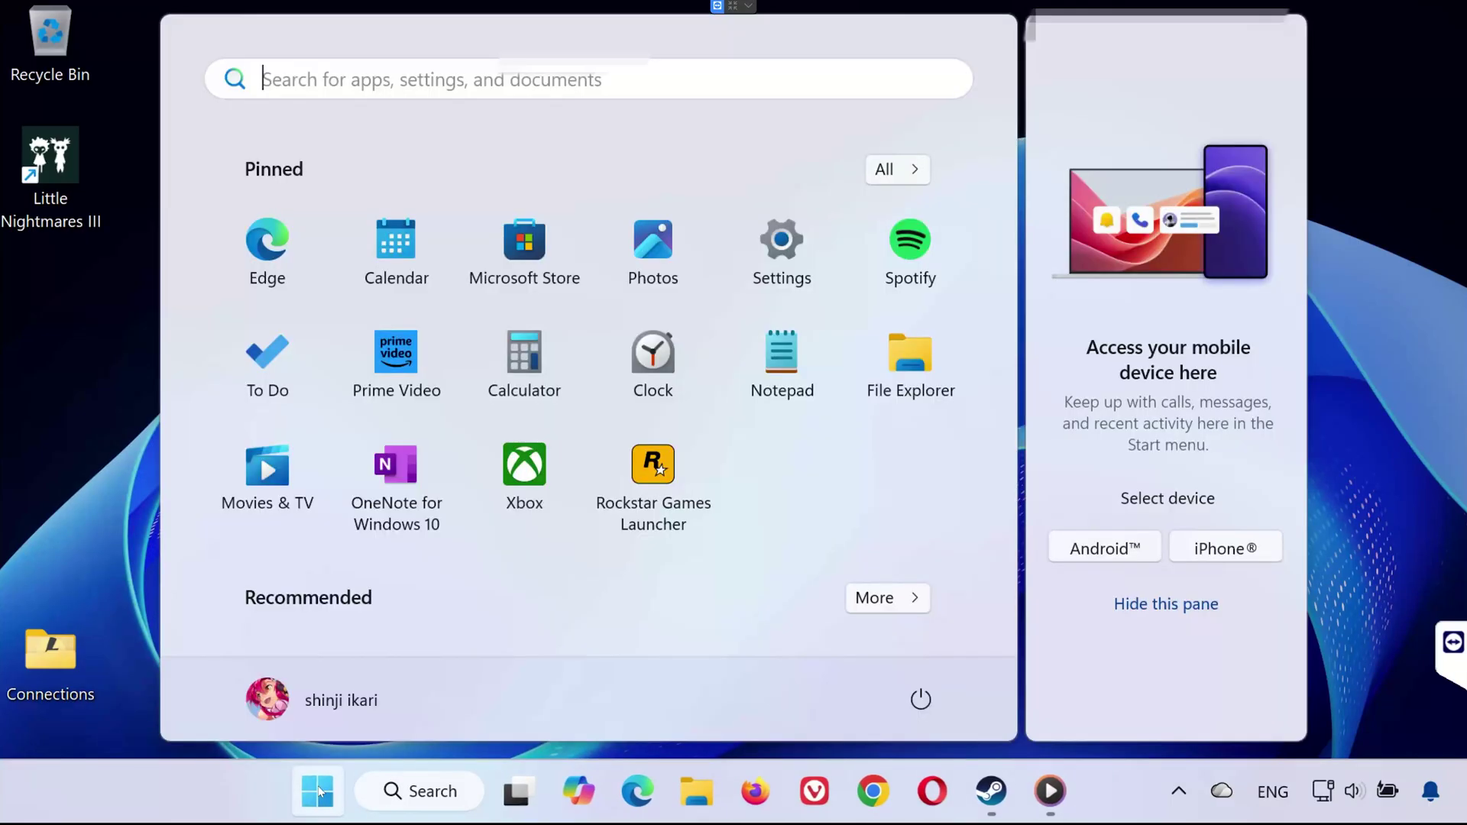
{"action": "type", "text": "nvi"}
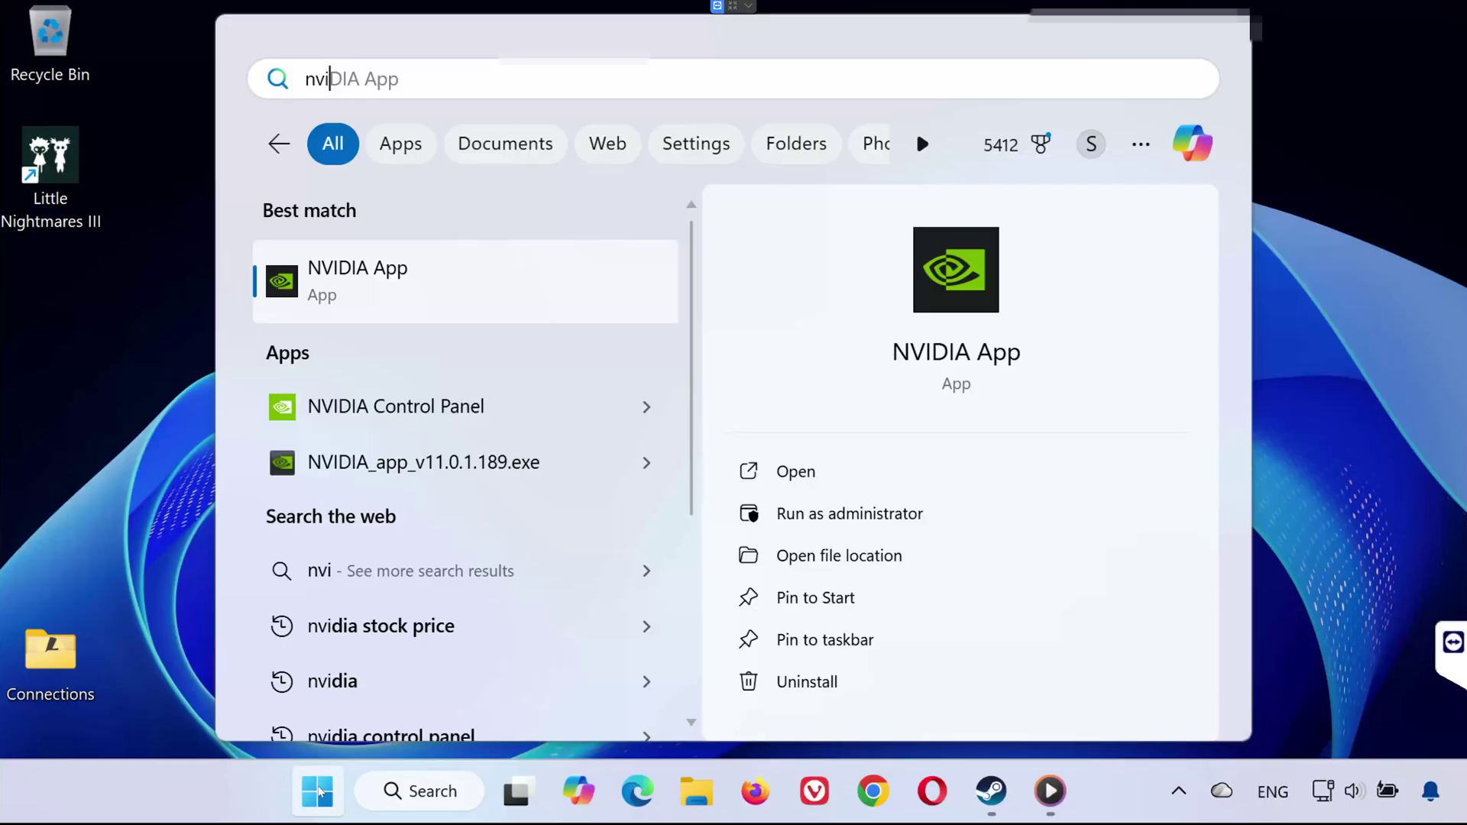
{"action": "key", "text": "Return"}
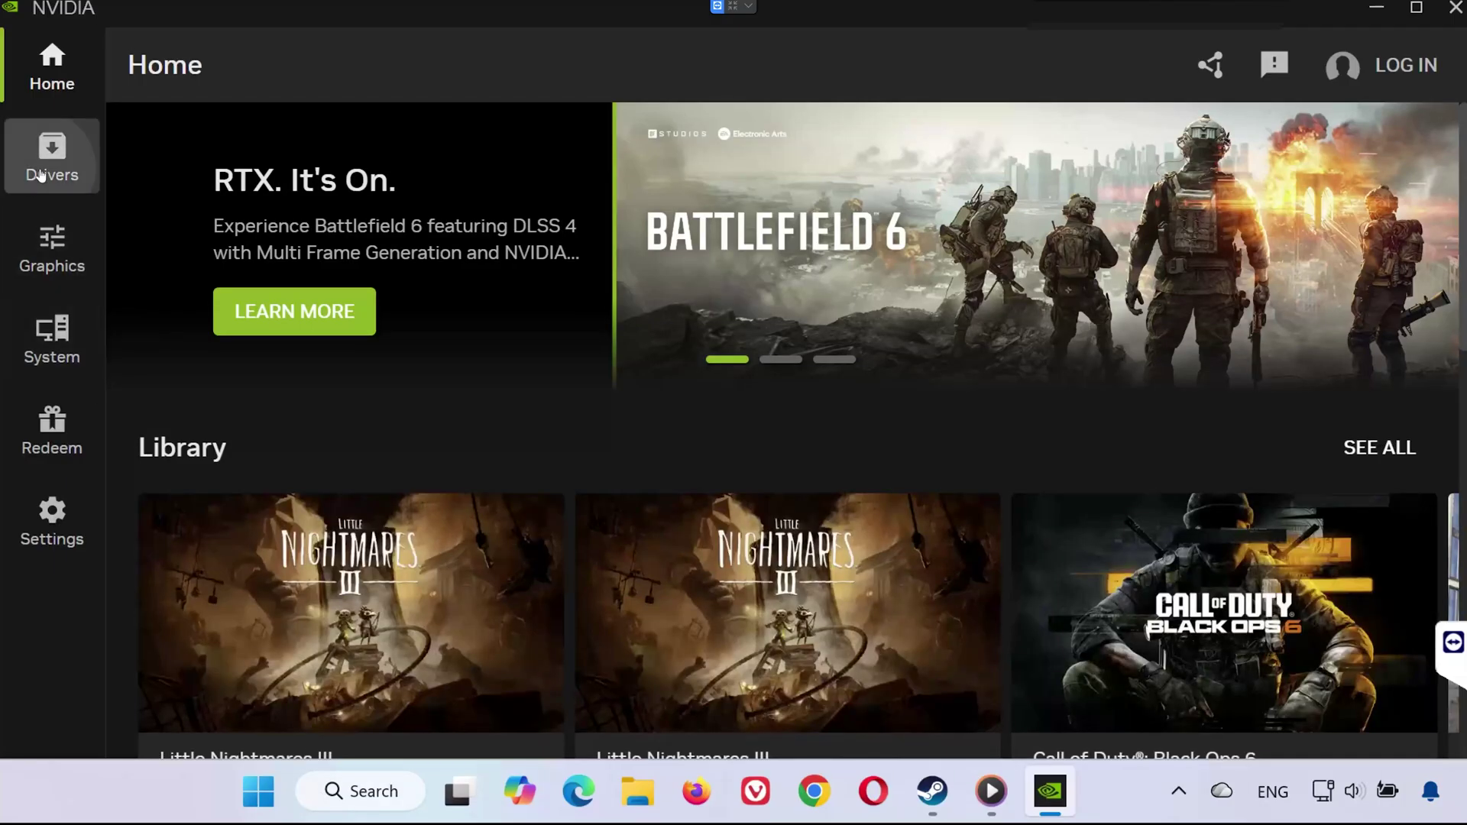
{"action": "left_click", "coordinate": [42, 173]}
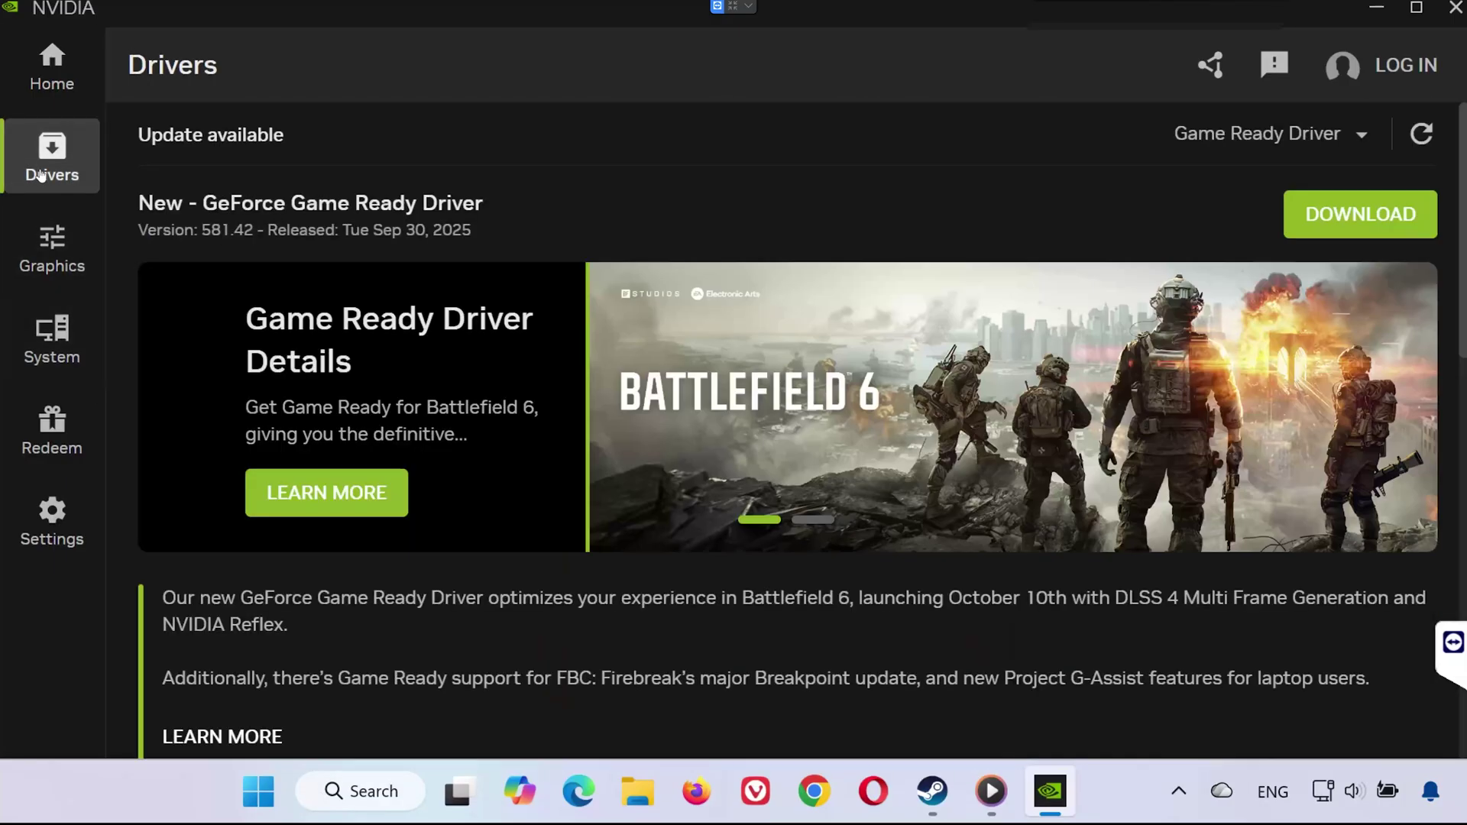
{"action": "left_click", "coordinate": [1421, 132]}
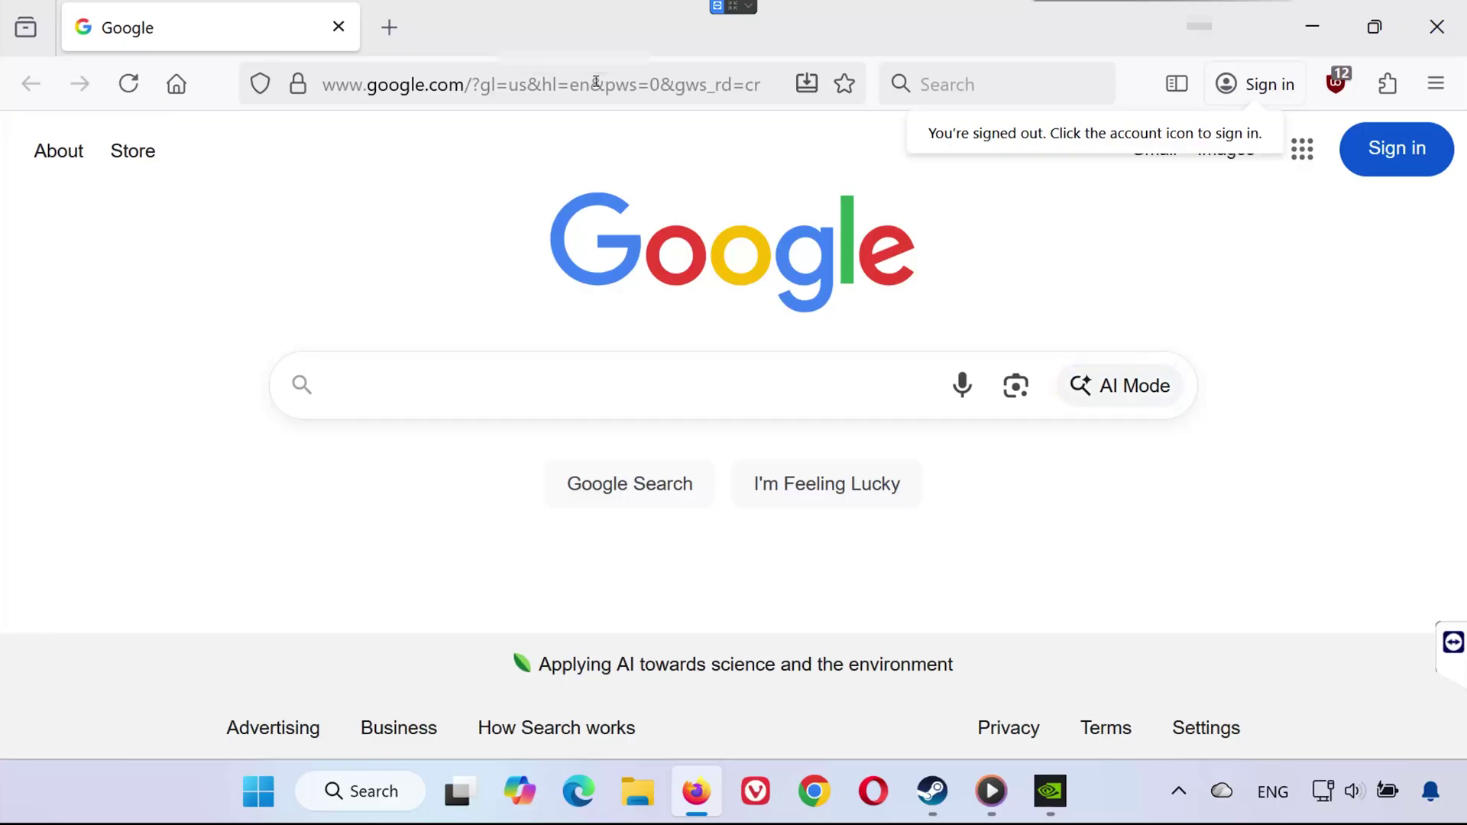
Step: In Firefox, load the copied Microsoft Learn link for the latest supported Visual C++ Redistributable and download the X86 version
{"action": "right_click", "coordinate": [595, 81]}
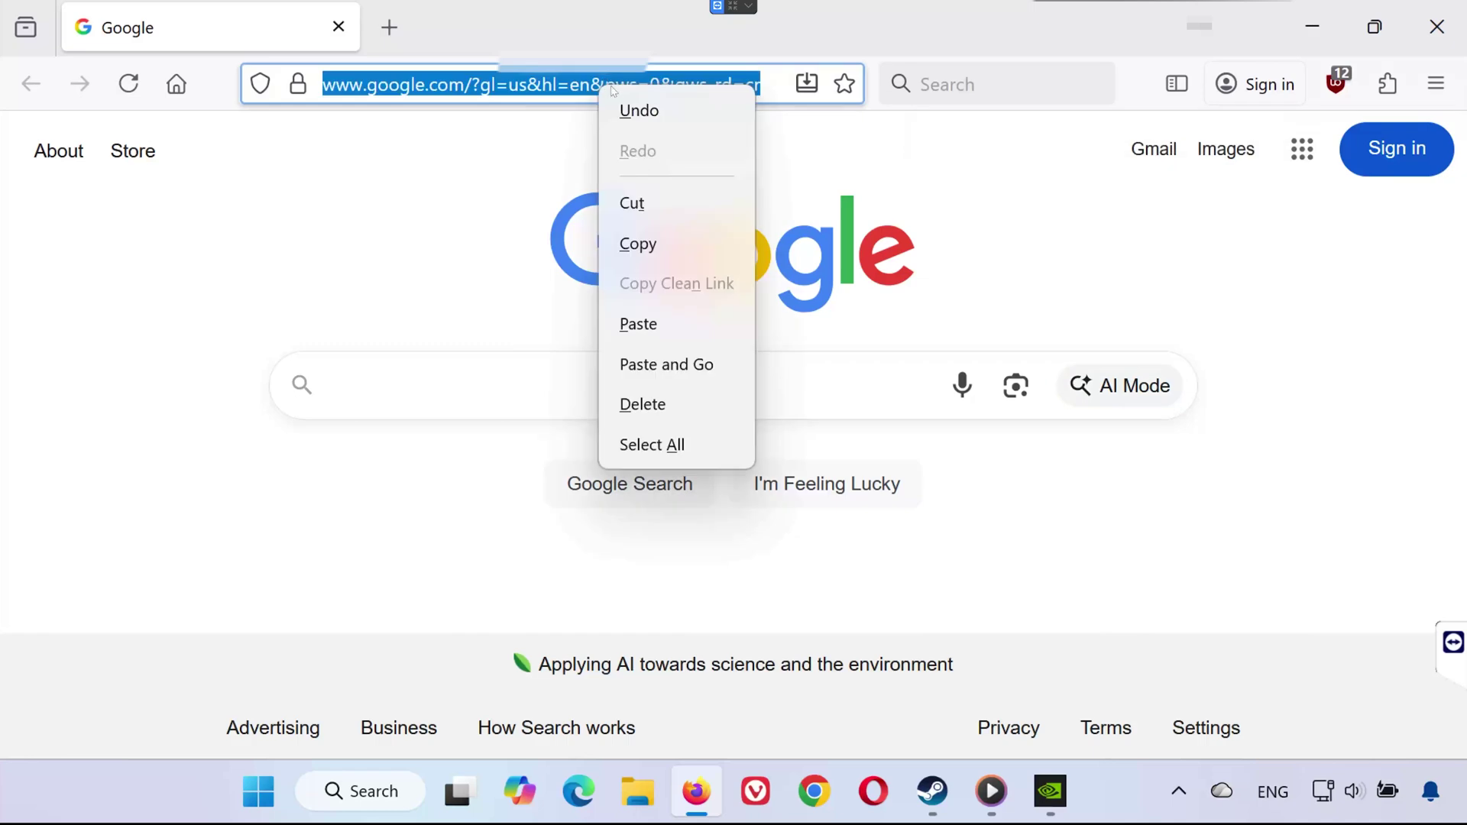
{"action": "left_click", "coordinate": [672, 363]}
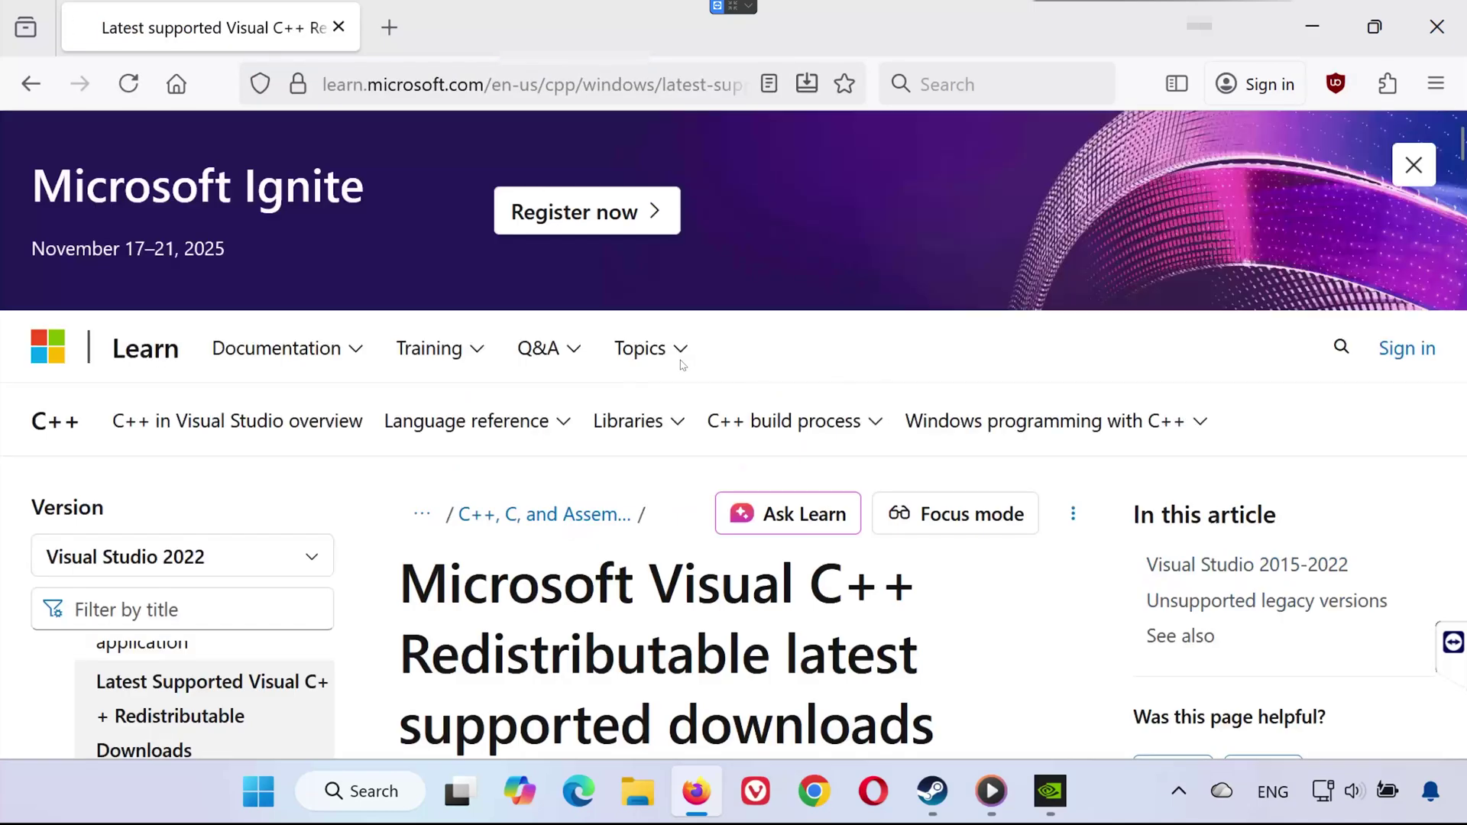
{"action": "scroll", "coordinate": [681, 363], "scroll_direction": "down", "scroll_amount": 10}
{"action": "scroll", "coordinate": [682, 364], "scroll_direction": "down", "scroll_amount": 10}
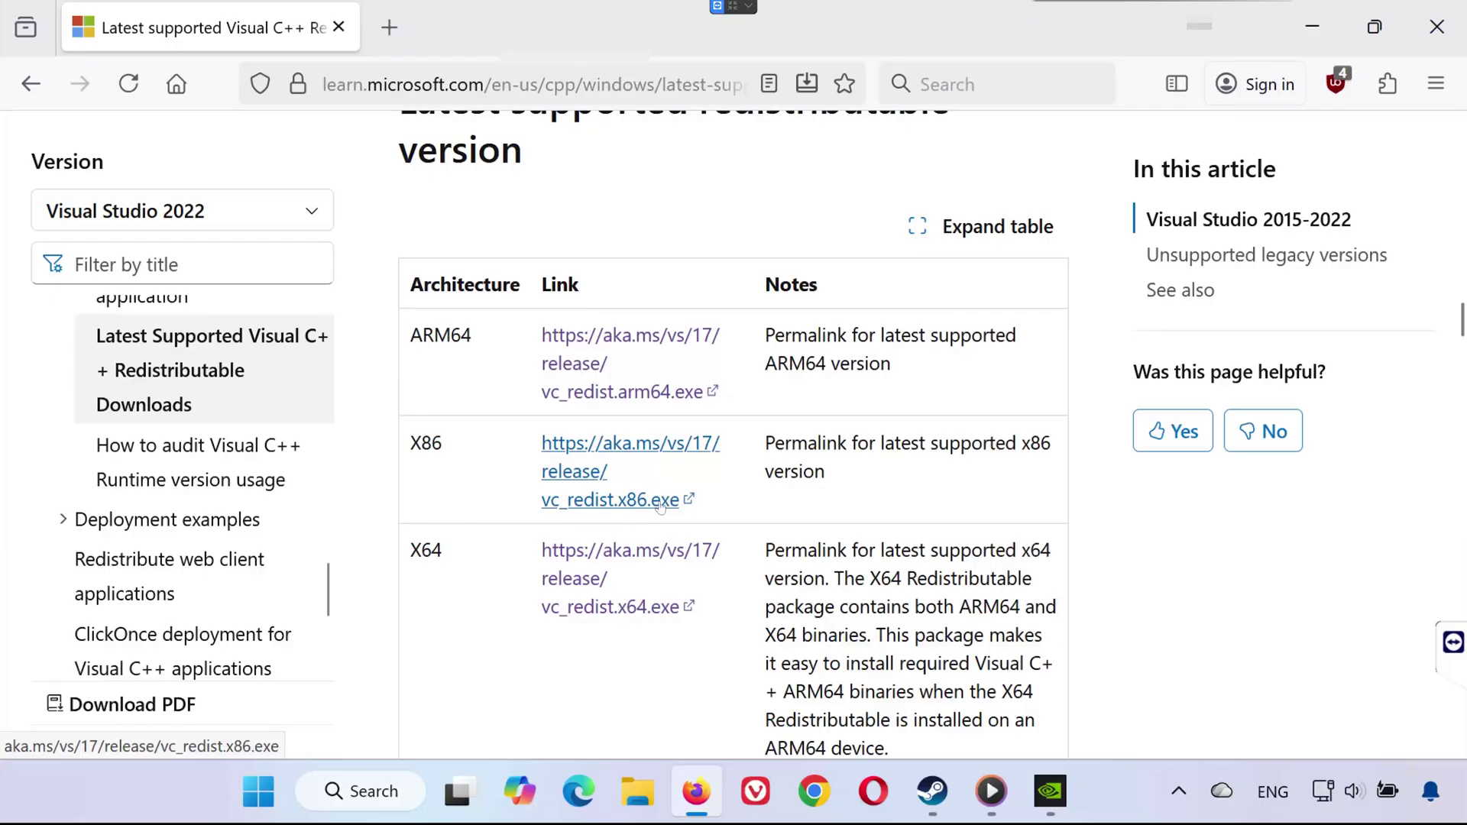
{"action": "left_click", "coordinate": [661, 502]}
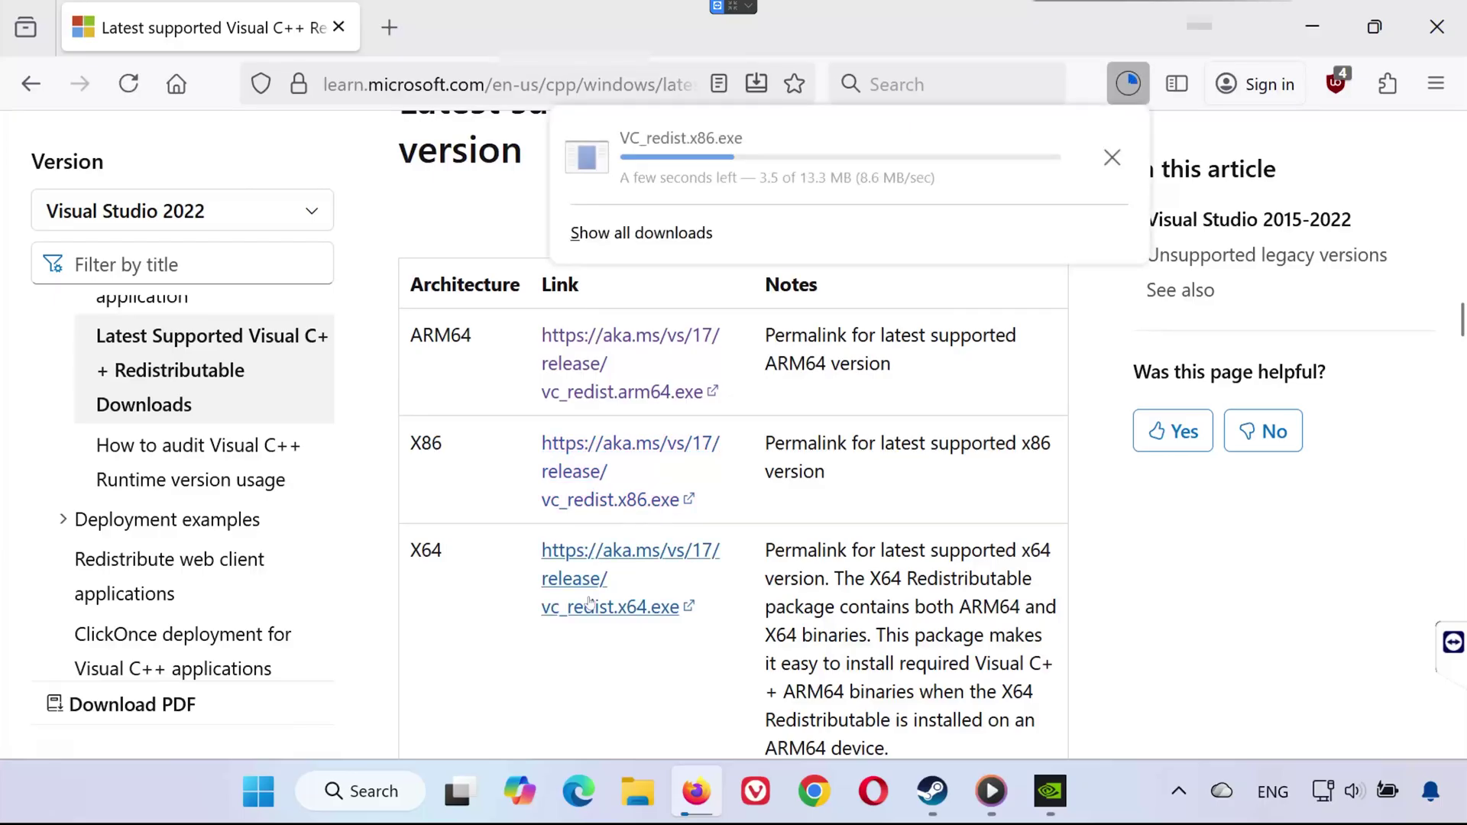
Step: Download the X64 Visual C++ Redistributable and install it from the desktop, accepting the license terms
{"action": "left_click", "coordinate": [667, 611]}
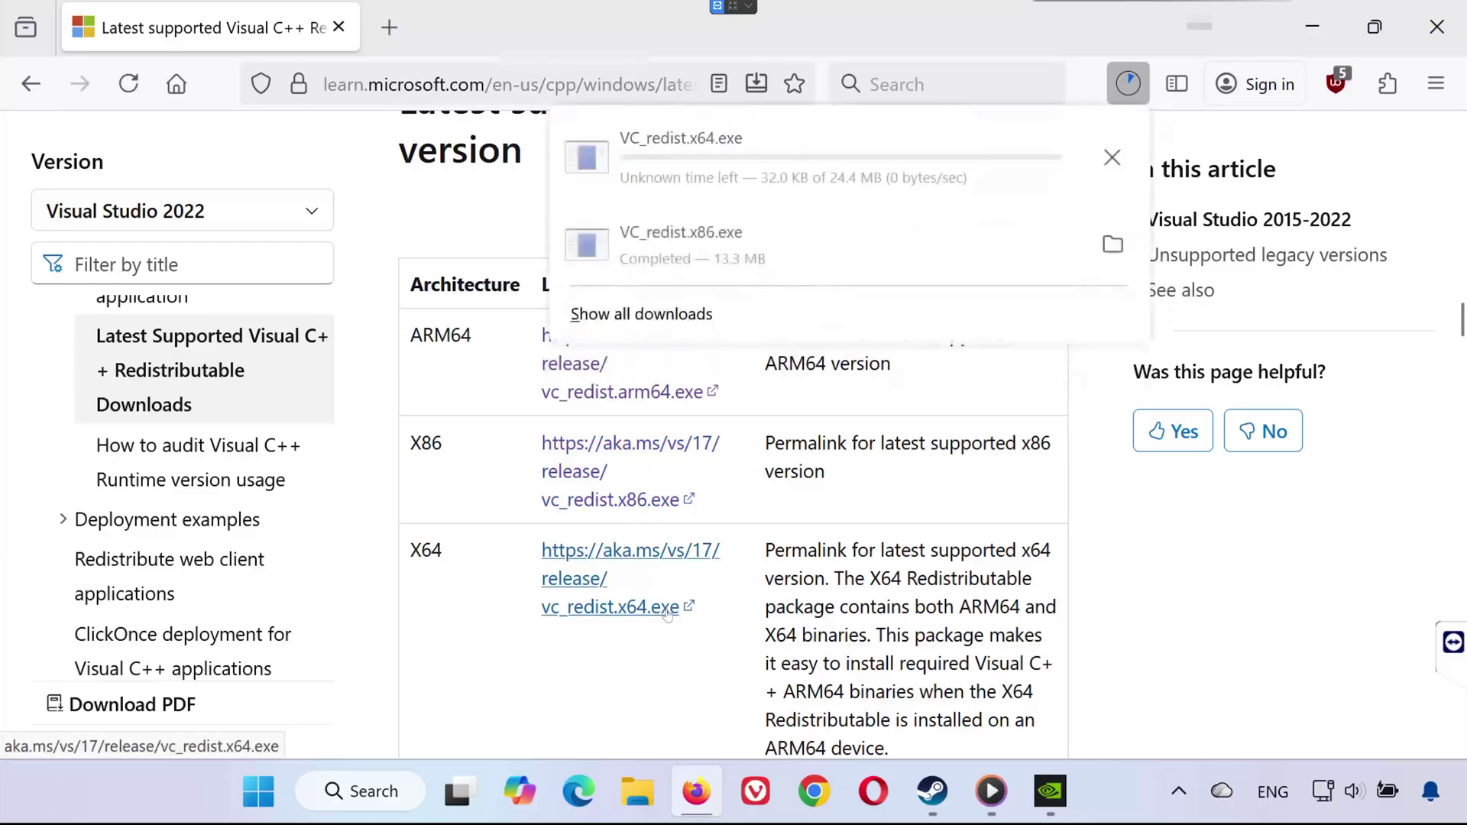
{"action": "left_click", "coordinate": [1443, 16]}
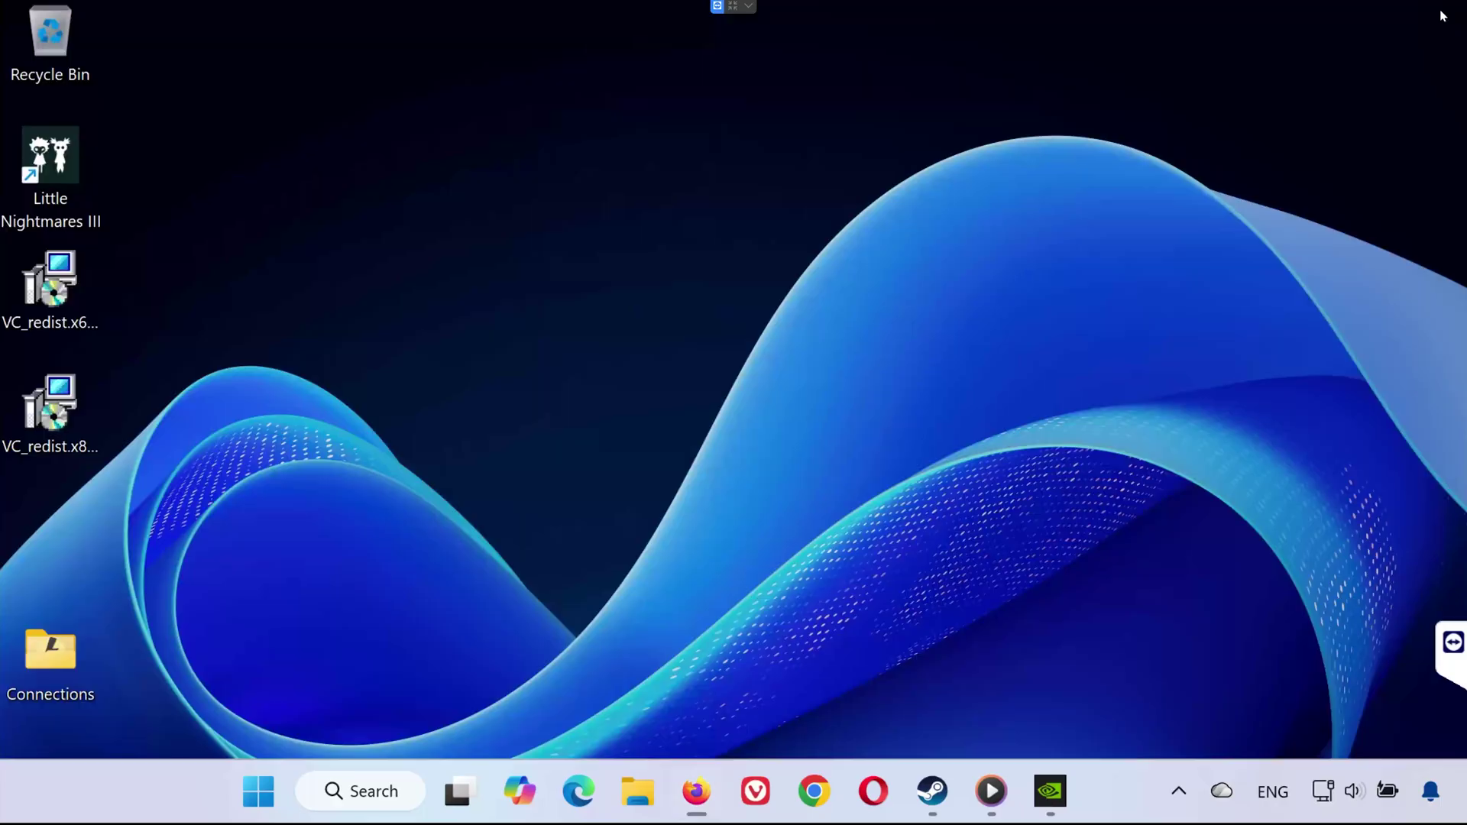
{"action": "double_click", "coordinate": [48, 289]}
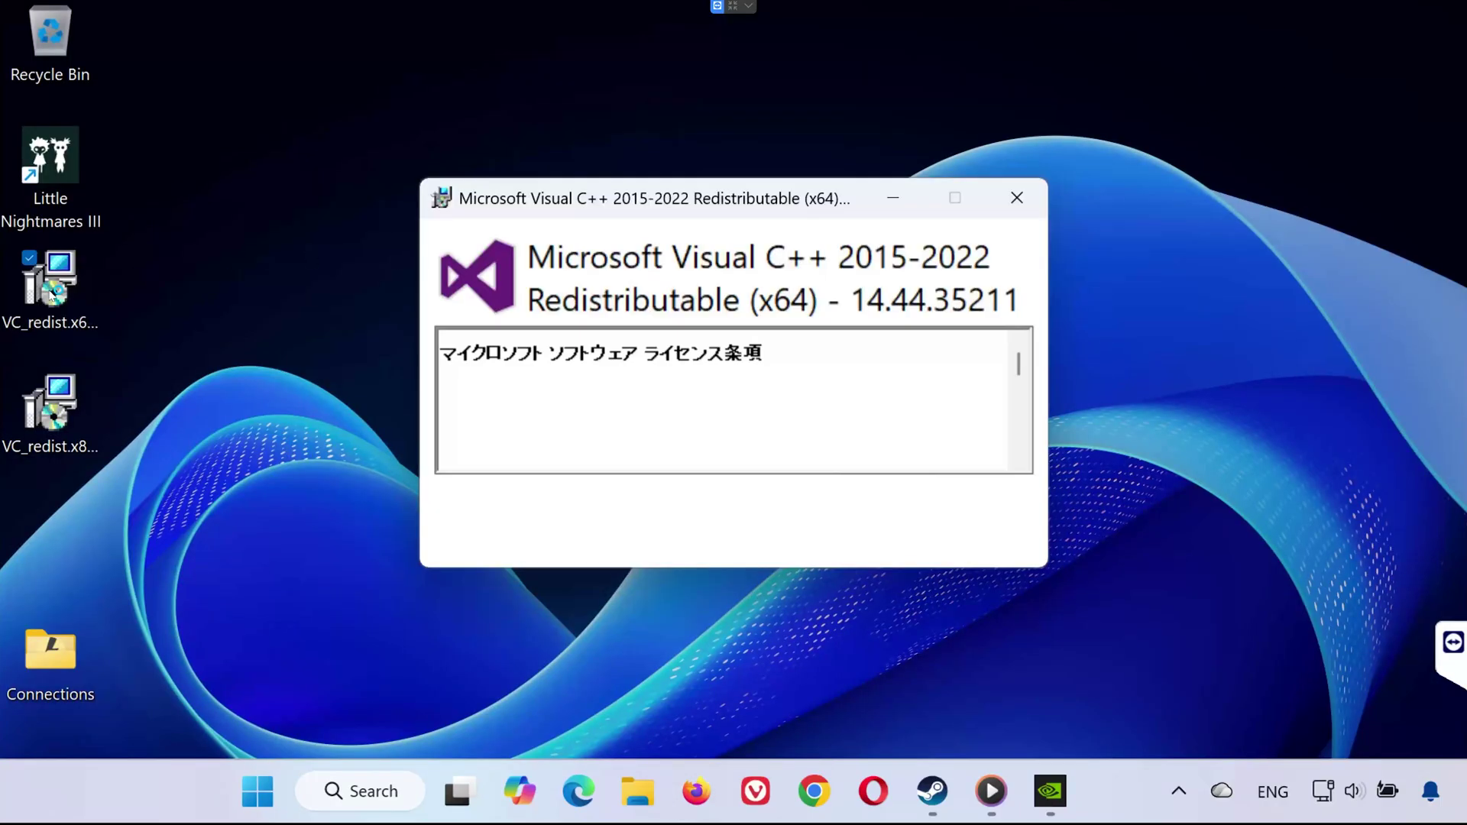
{"action": "left_click", "coordinate": [443, 494]}
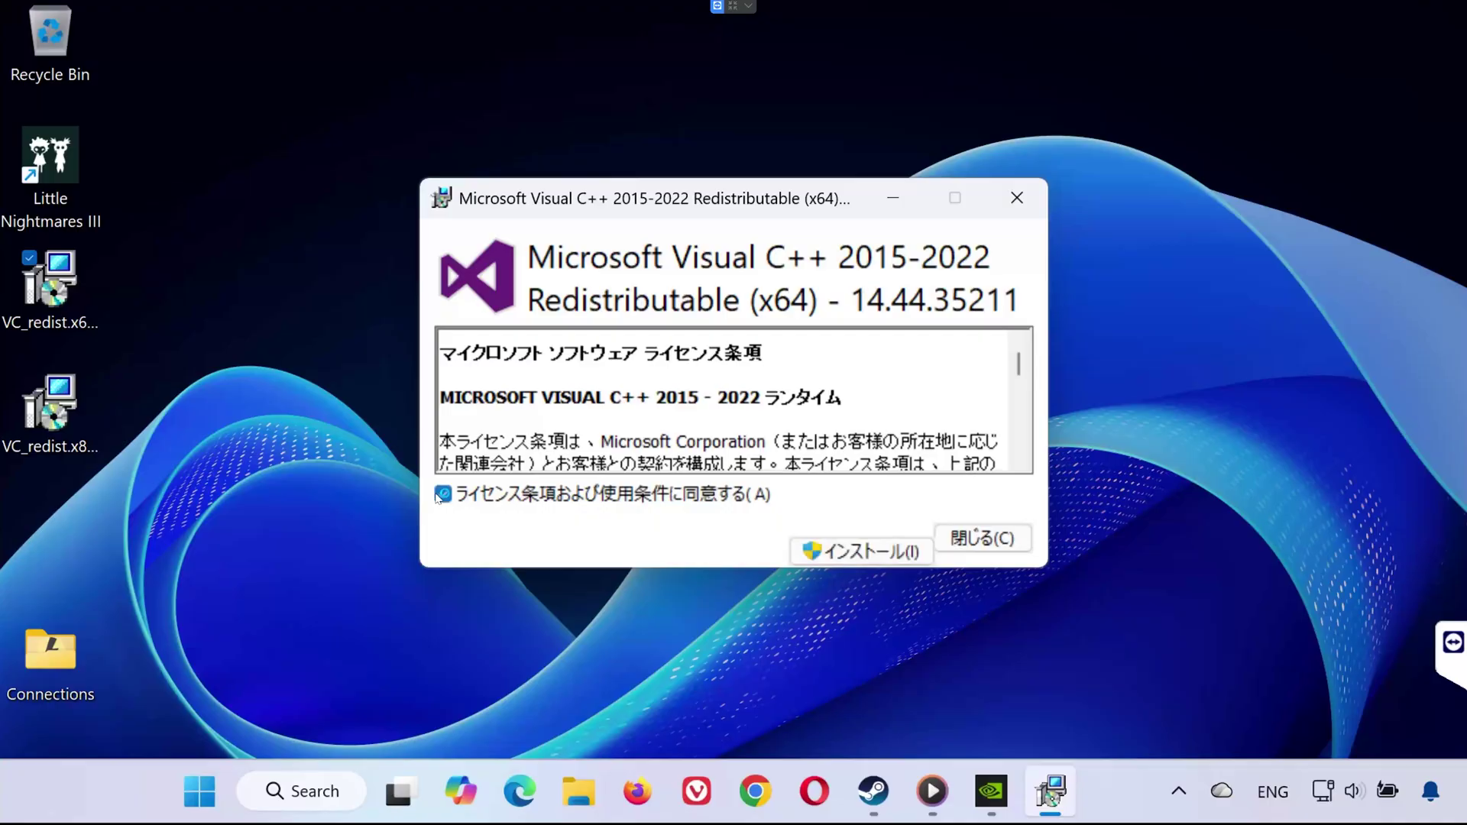
{"action": "left_click", "coordinate": [859, 550]}
{"action": "left_click", "coordinate": [663, 626]}
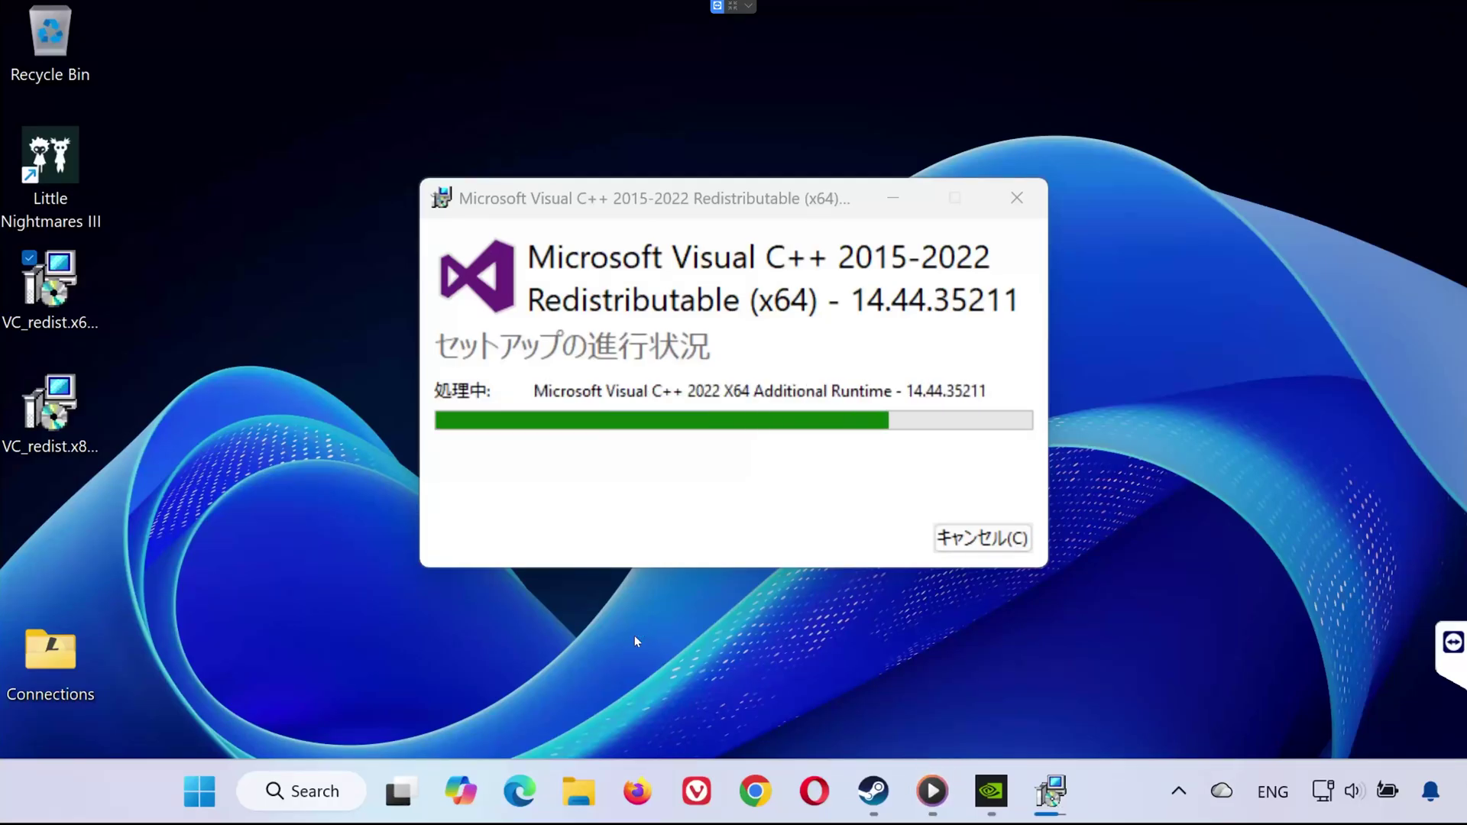
{"action": "left_click", "coordinate": [938, 541]}
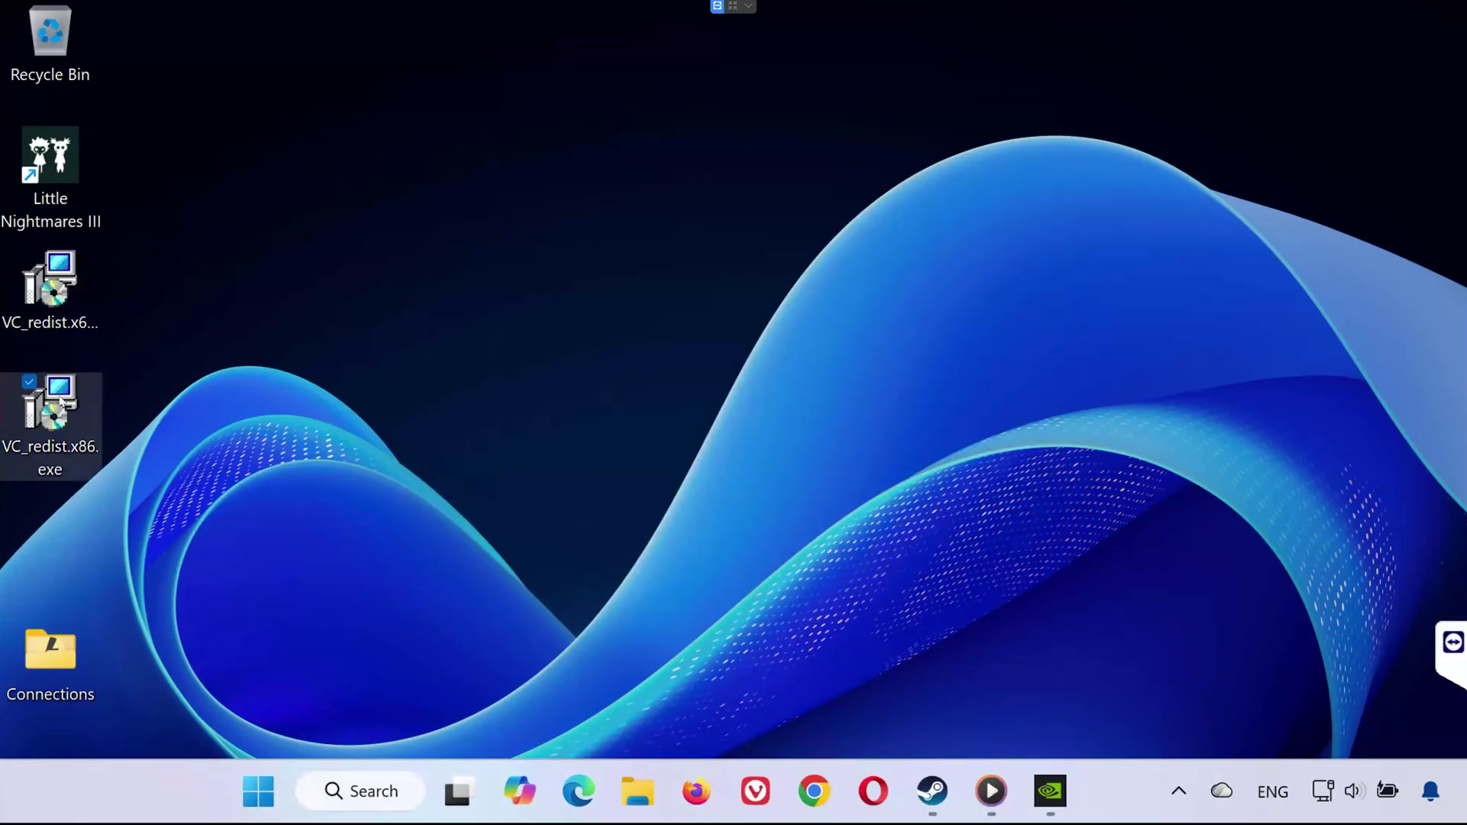
Step: Install the x86 Visual C++ Redistributable from the desktop, accepting the license terms, and close the finished setup
{"action": "double_click", "coordinate": [68, 404]}
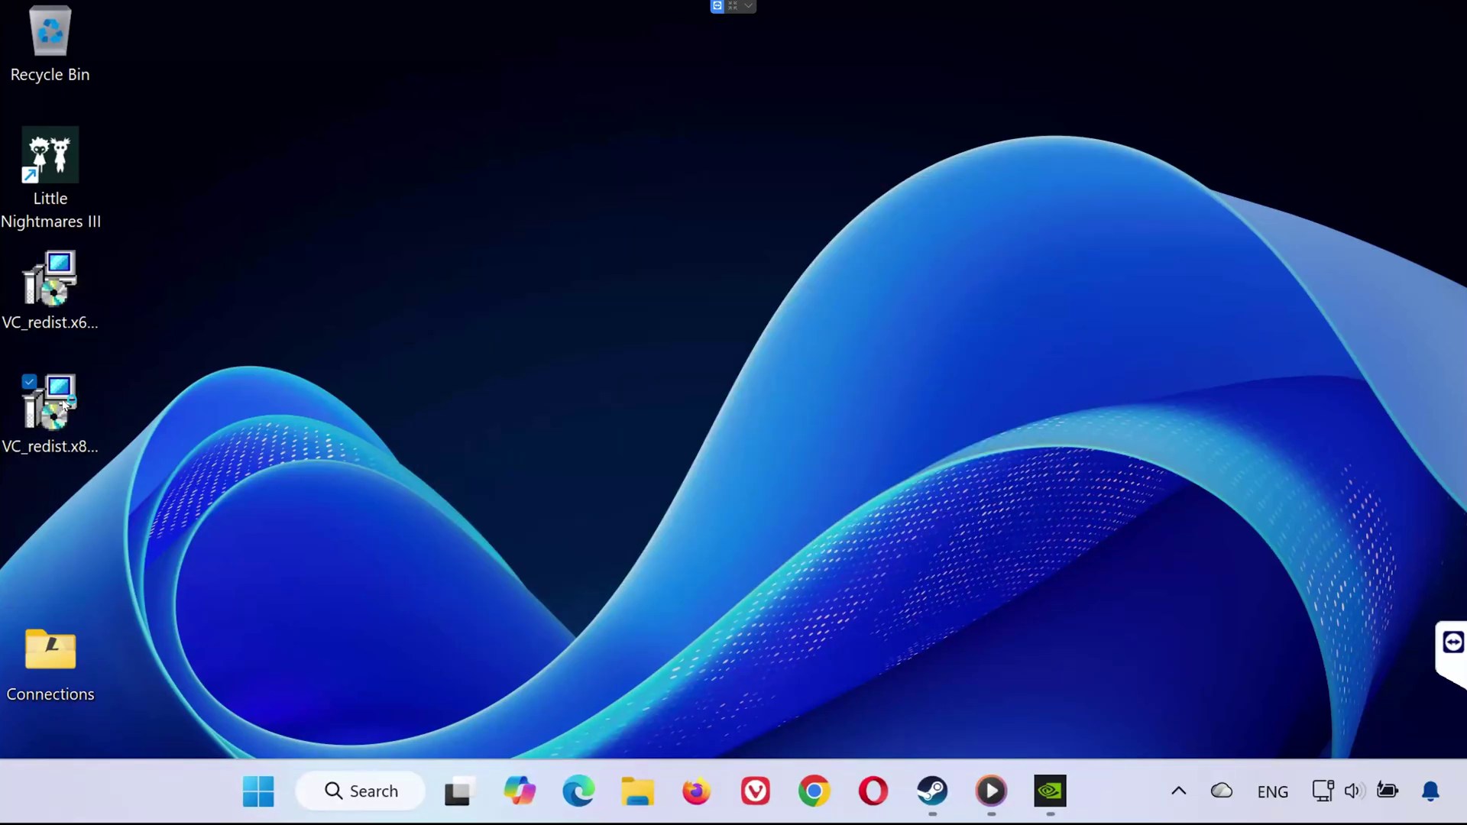
{"action": "left_click", "coordinate": [443, 495]}
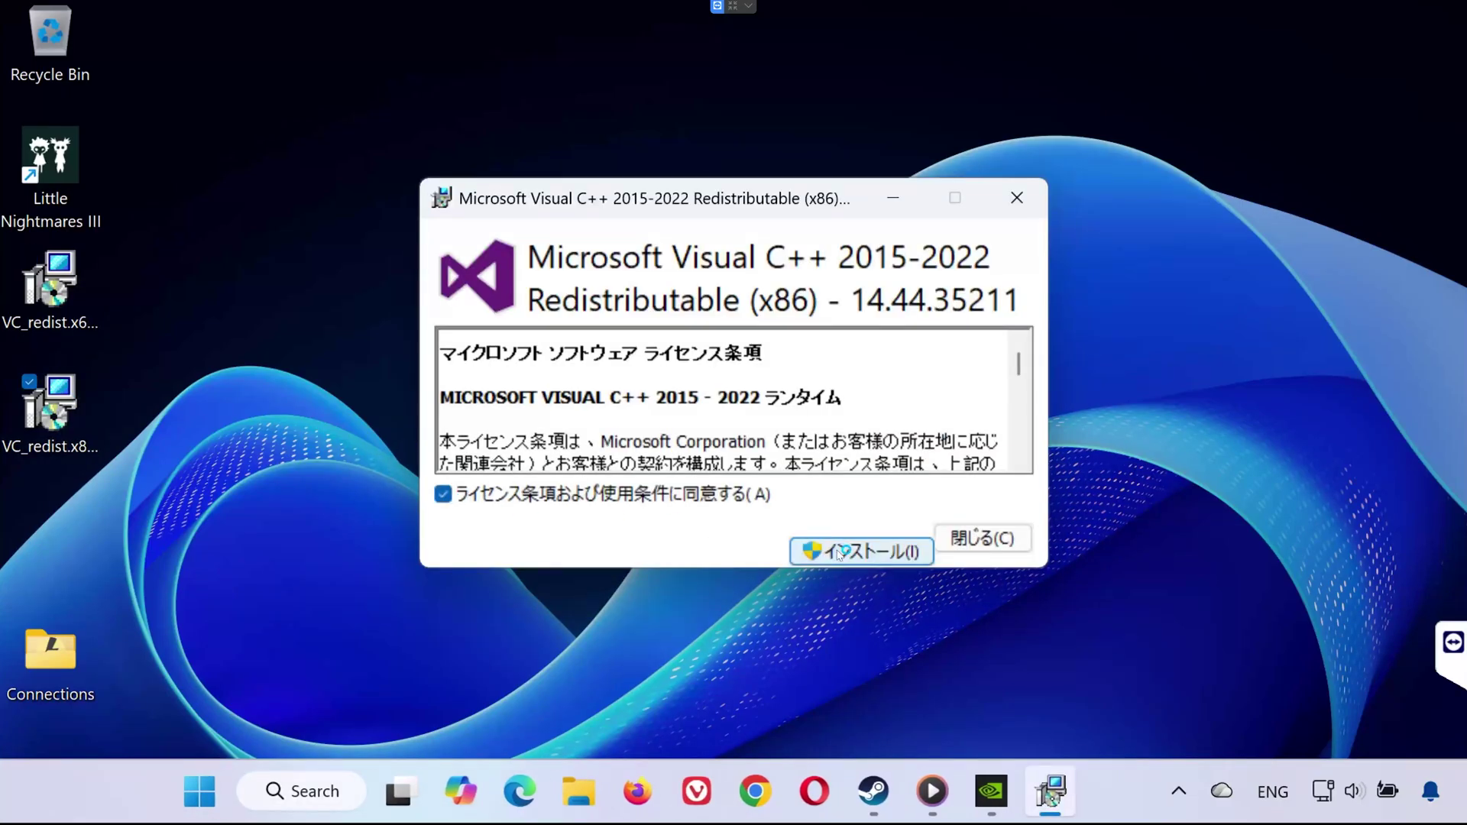
{"action": "left_click", "coordinate": [811, 551]}
{"action": "left_click", "coordinate": [566, 624]}
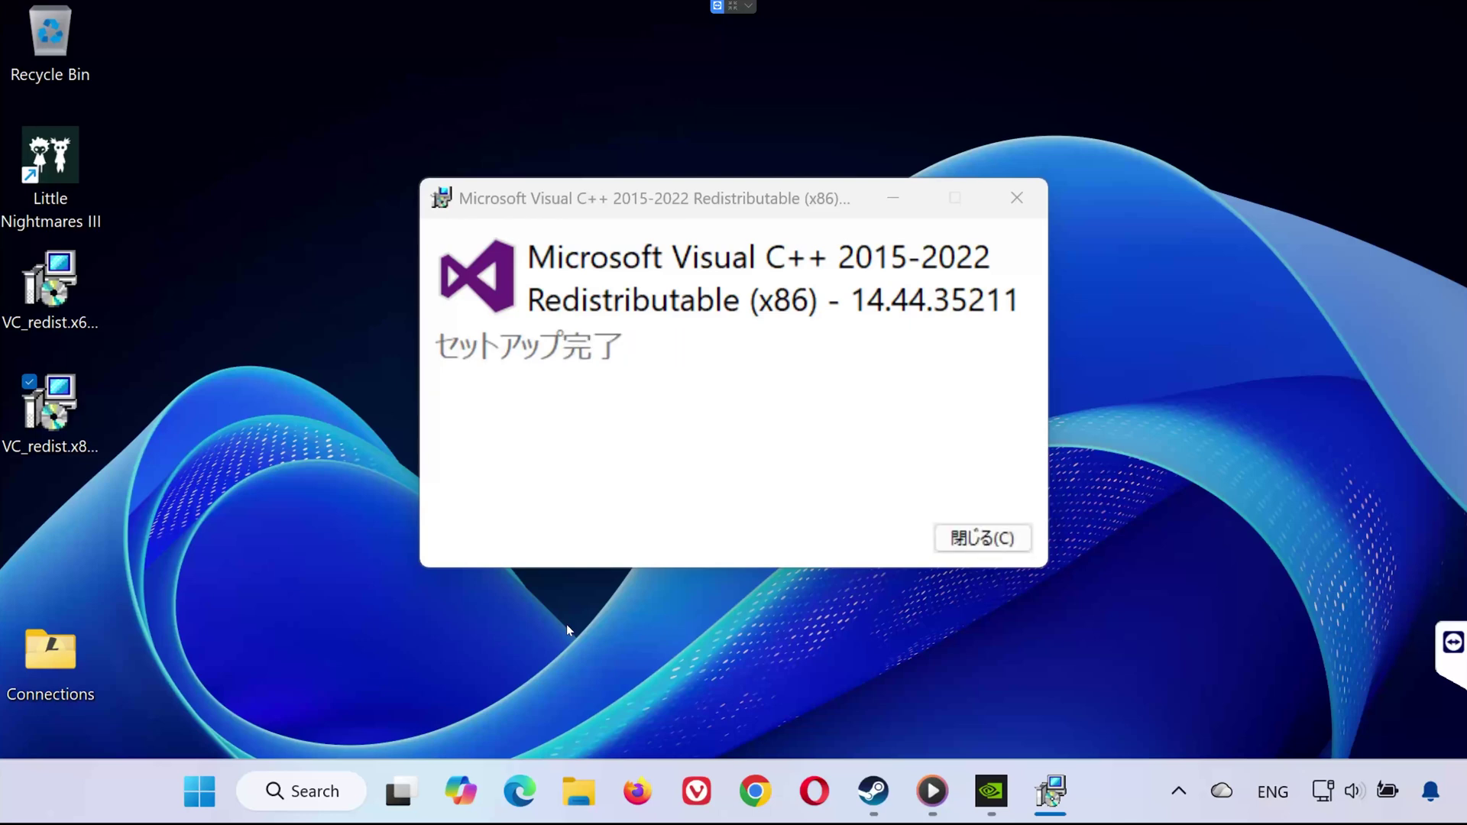
{"action": "left_click", "coordinate": [982, 538]}
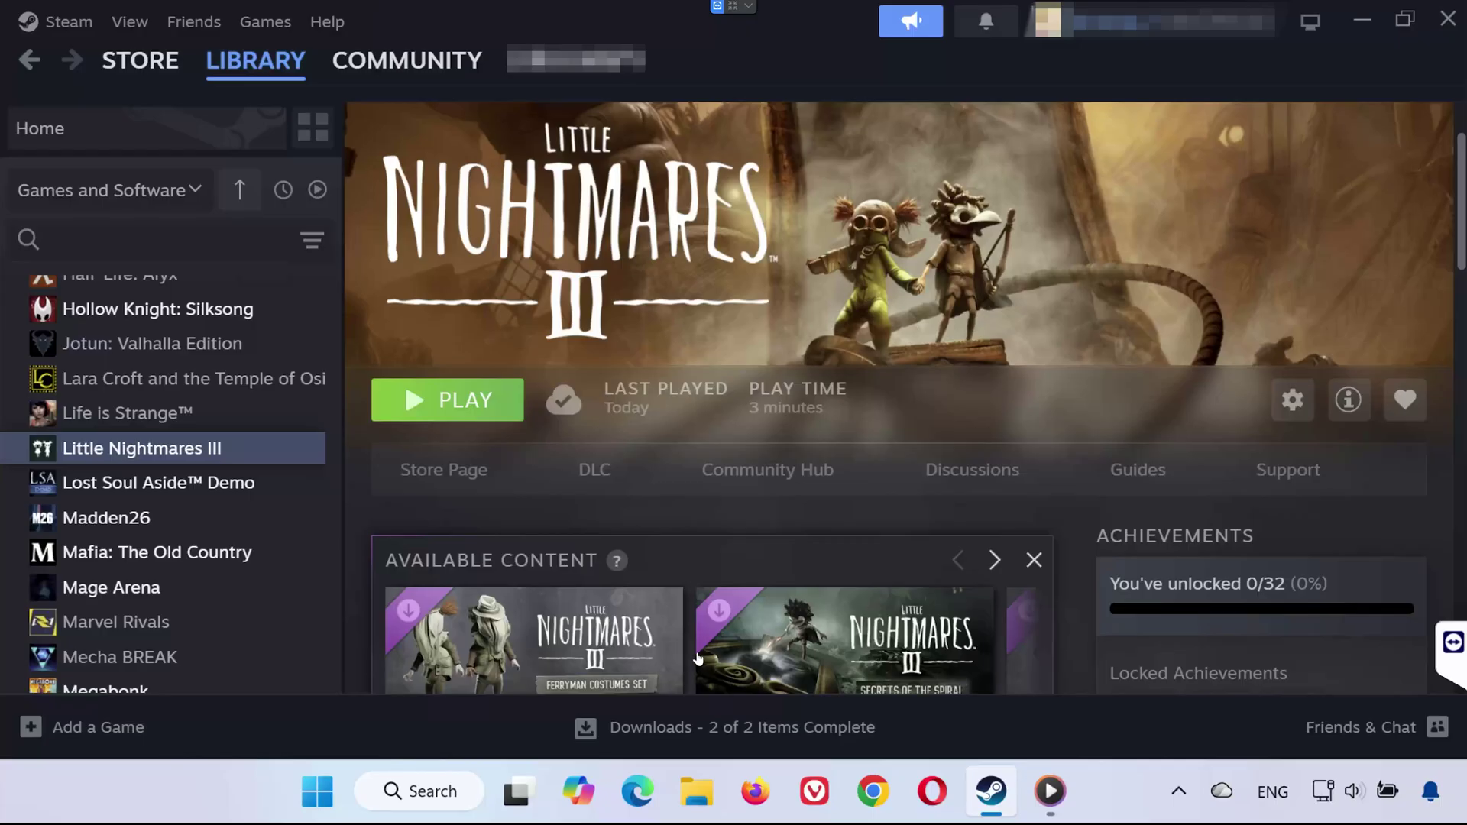
Step: In Steam, open the properties of Little Nightmares III and try the launch options -dx11, -dx12 and -noraytracing
{"action": "right_click", "coordinate": [238, 452]}
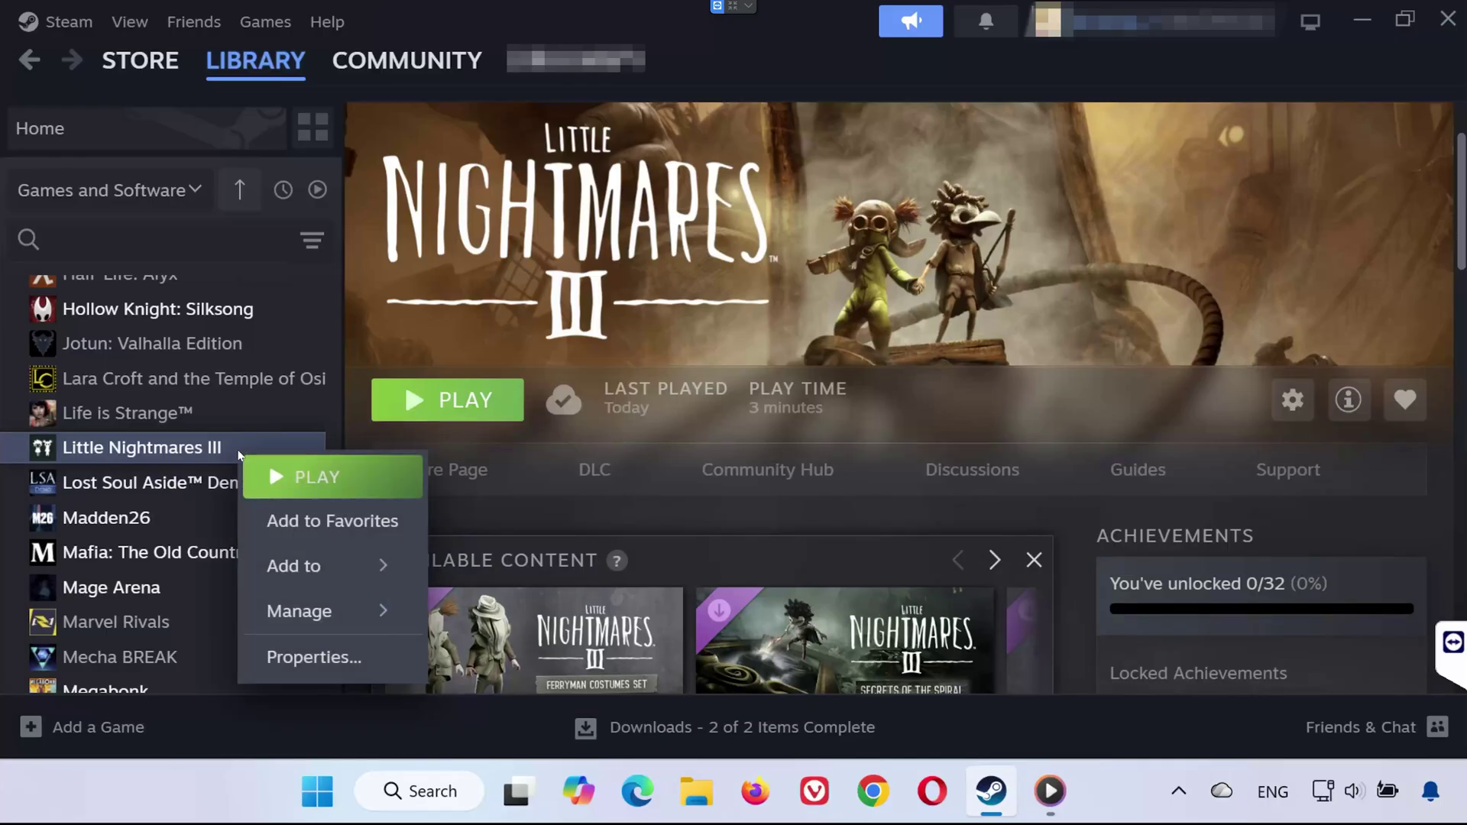
{"action": "left_click", "coordinate": [320, 654]}
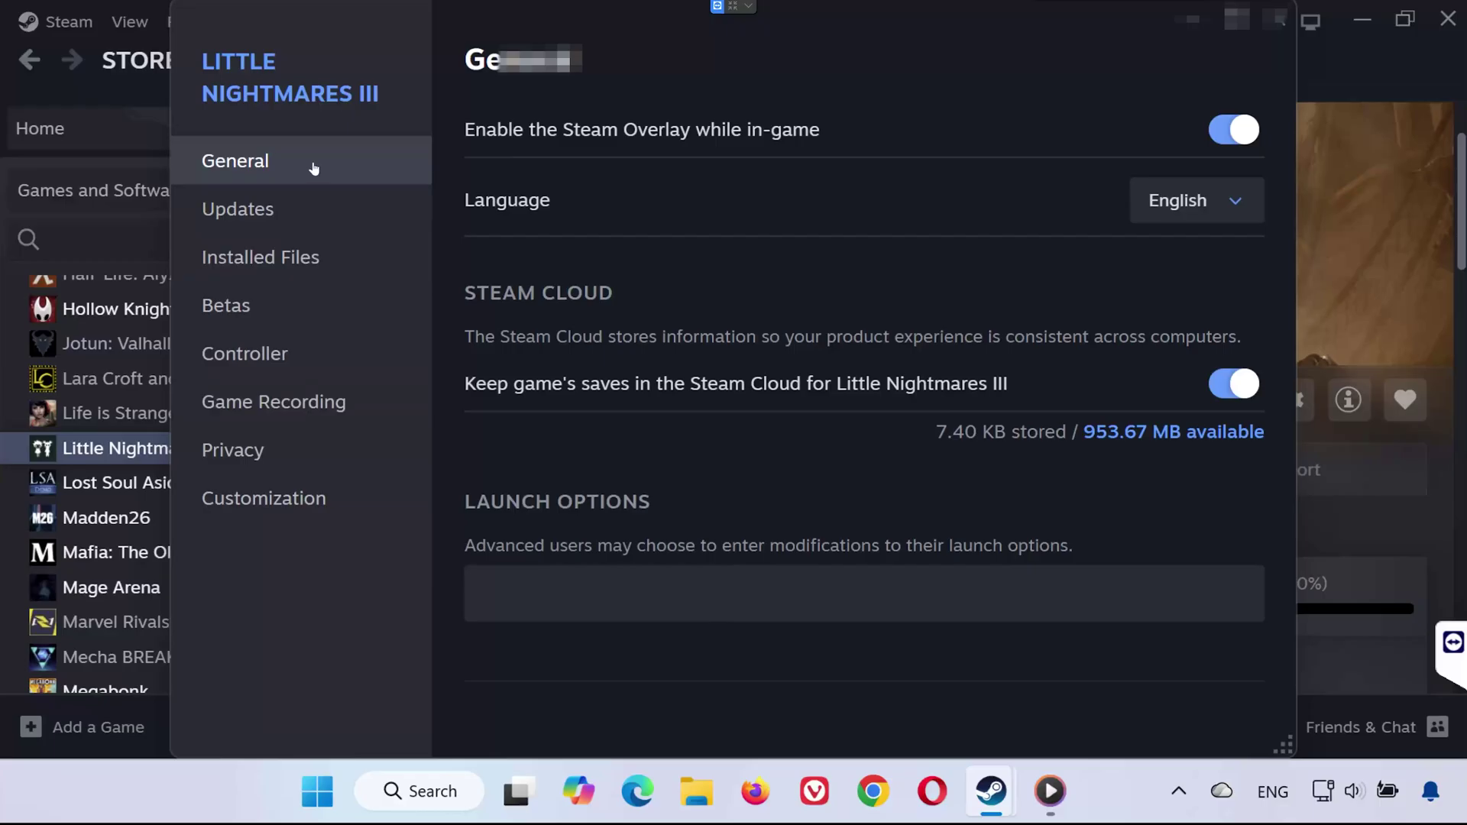
{"action": "left_click", "coordinate": [507, 593]}
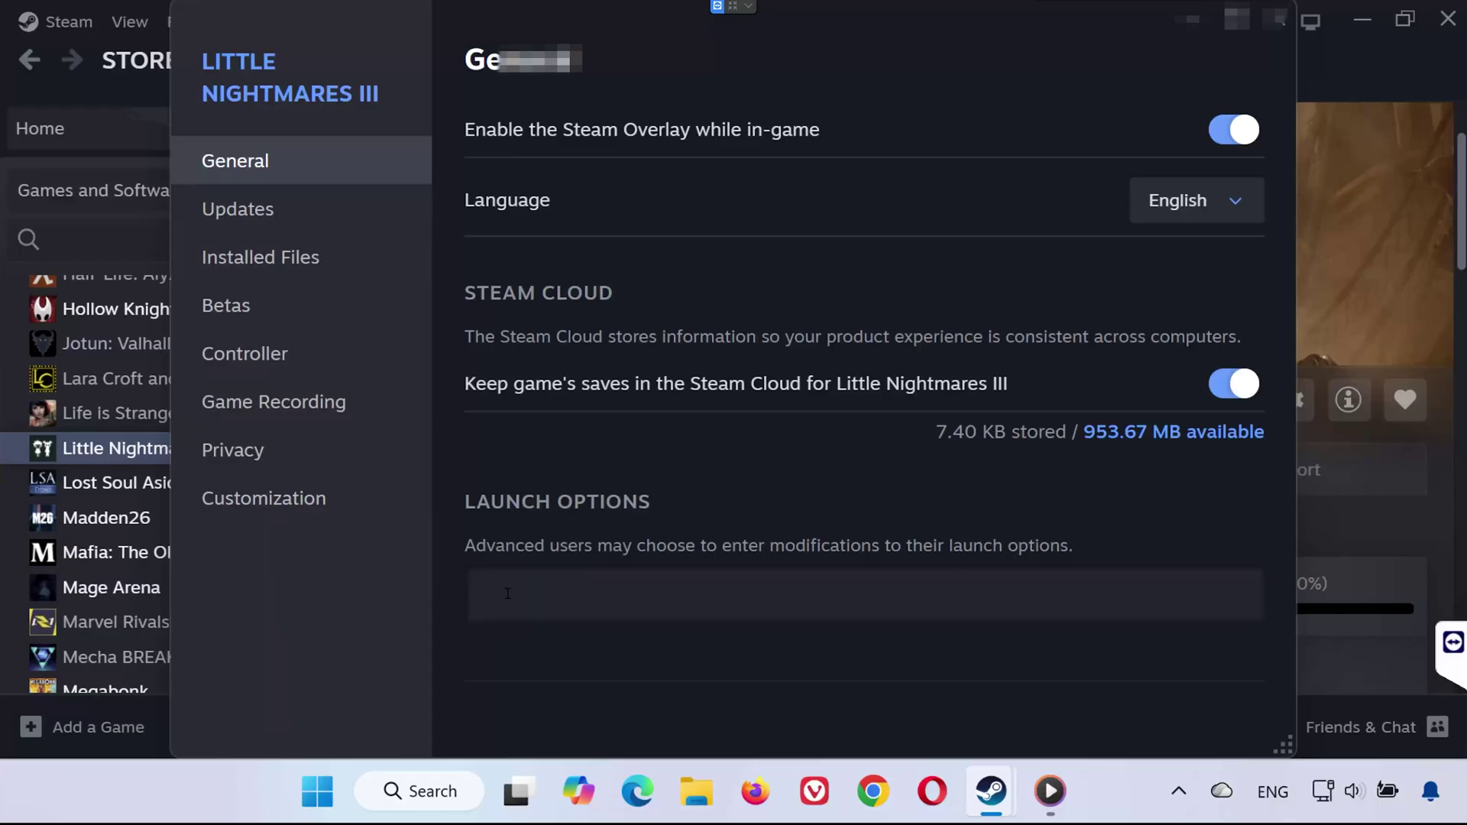
{"action": "type", "text": "-dx11"}
{"action": "type", "text": "2"}
{"action": "type", "text": " -norayt"}
{"action": "type", "text": "racing"}
Step: Clear the launch options, close the properties window and launch Little Nightmares III
{"action": "left_click_drag", "start_coordinate": [683, 595], "coordinate": [433, 593]}
{"action": "key", "text": "BackSpace"}
{"action": "left_click", "coordinate": [1288, 25]}
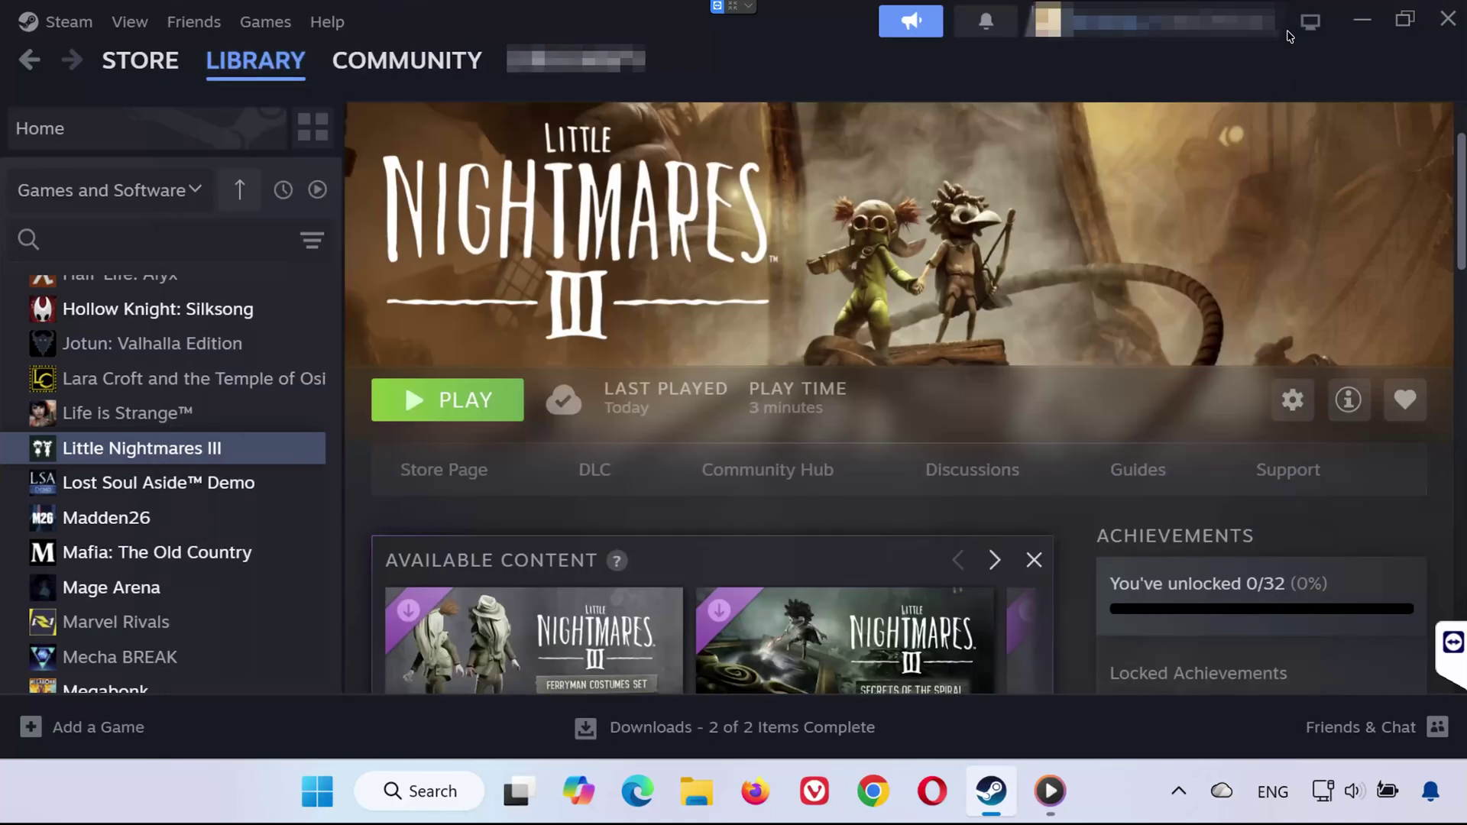
{"action": "left_click", "coordinate": [476, 416]}
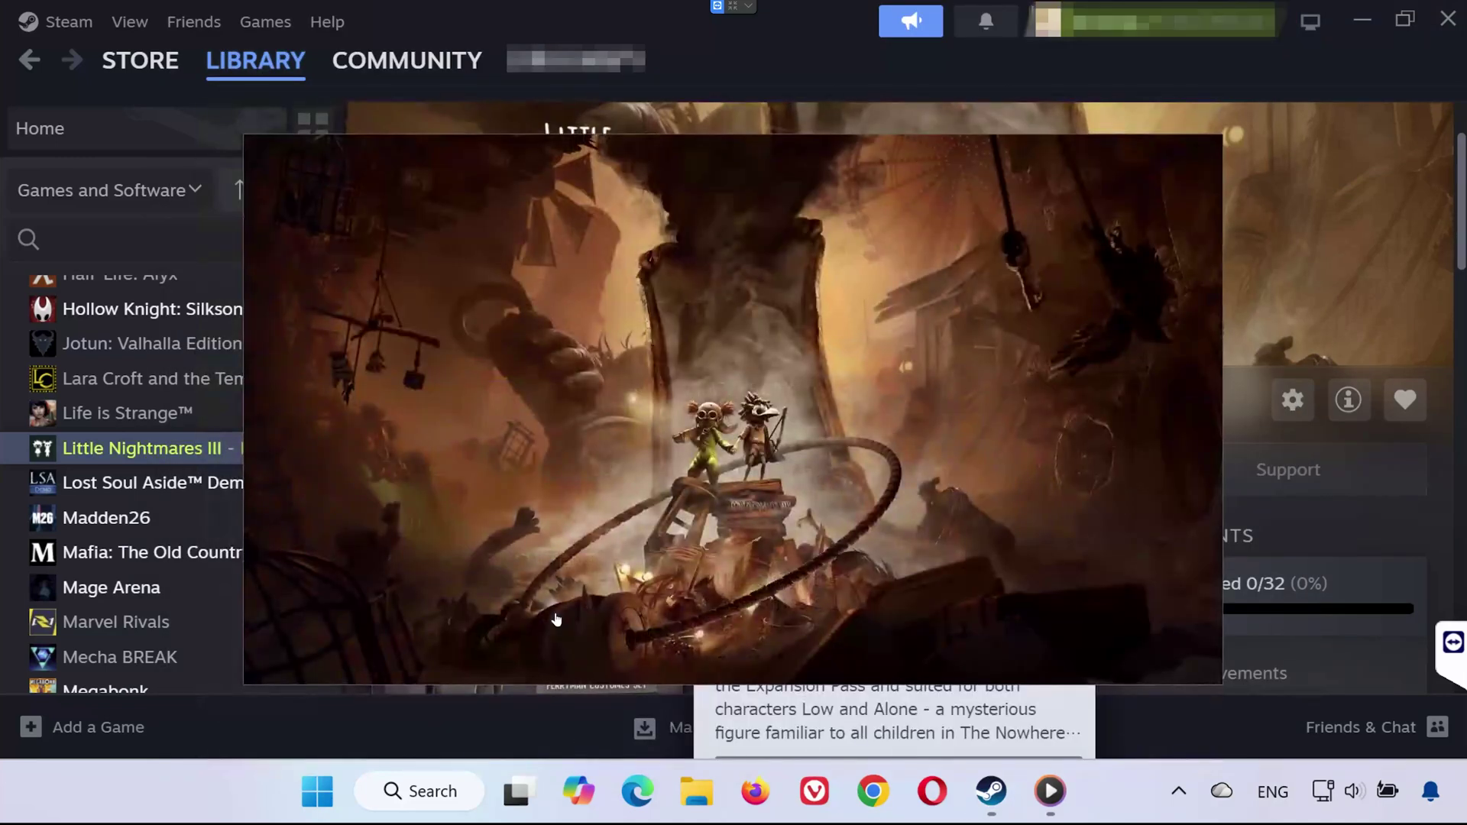